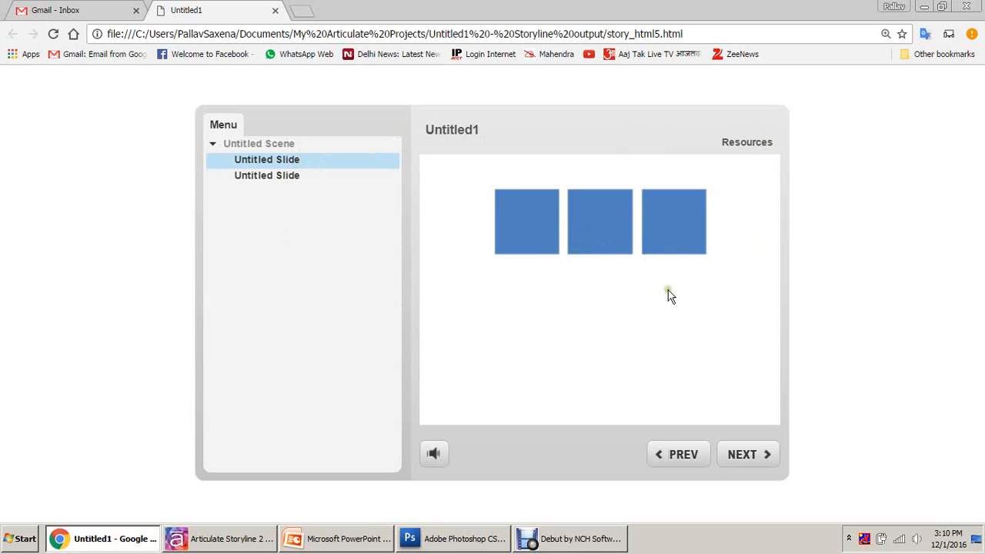
Step: Reveal the first two boxes' text and confirm Next already reaches the test slide
click(532, 240)
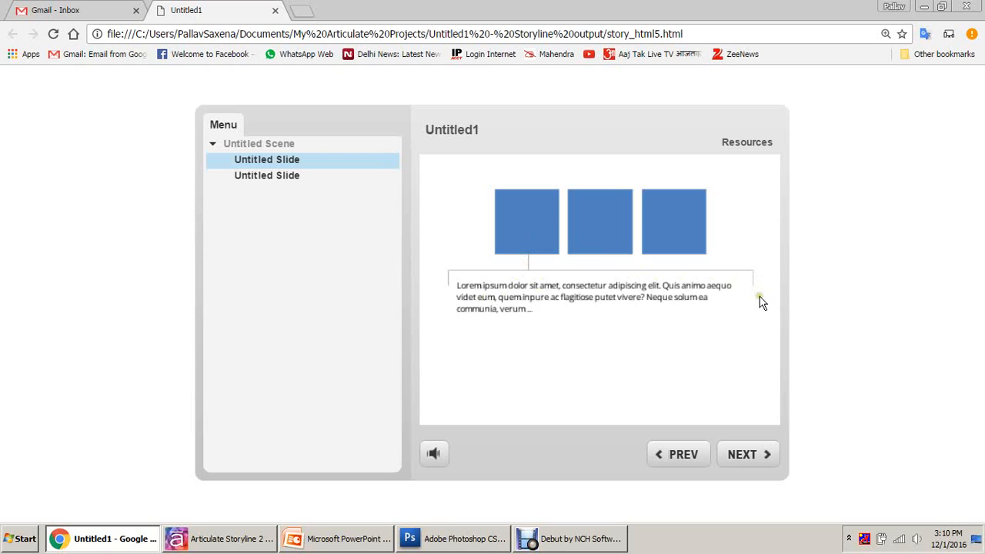
click(611, 229)
click(762, 454)
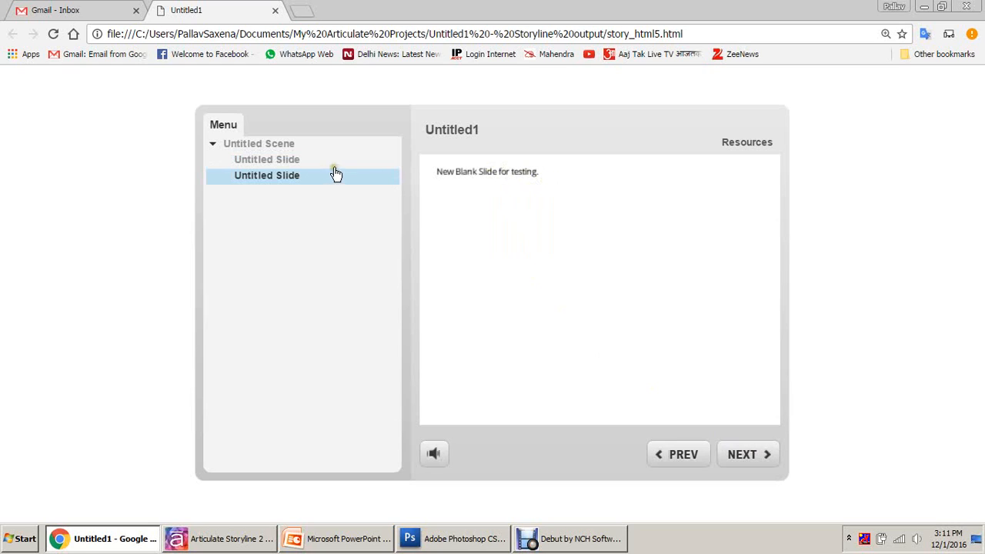
click(310, 161)
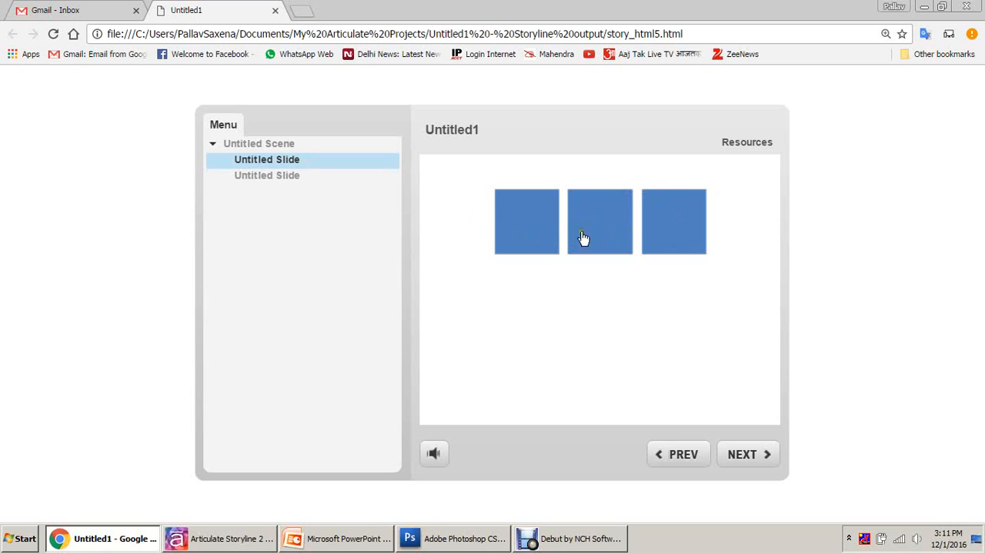
Step: Reveal all three boxes' text, go to the test slide and back, then return to Storyline
click(545, 220)
click(616, 216)
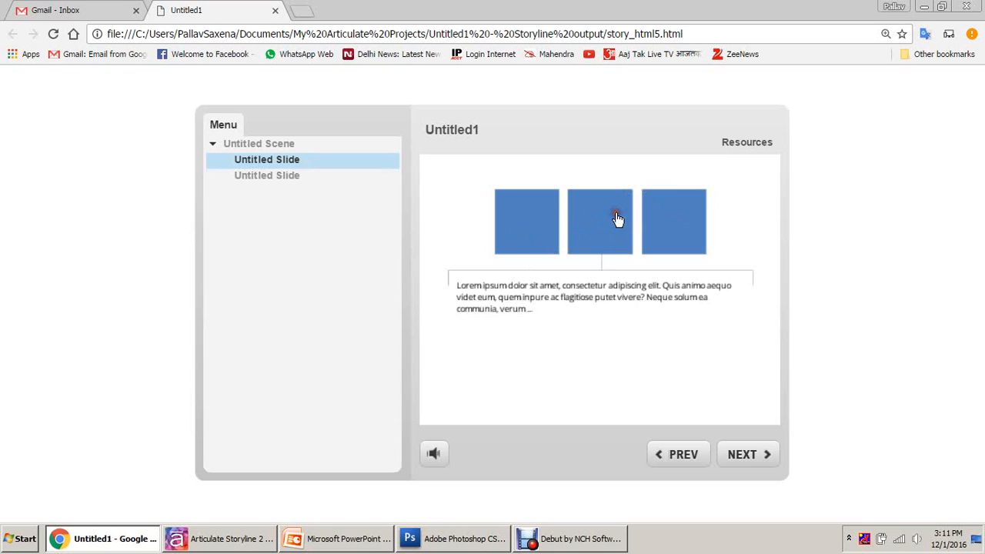
click(664, 208)
click(744, 452)
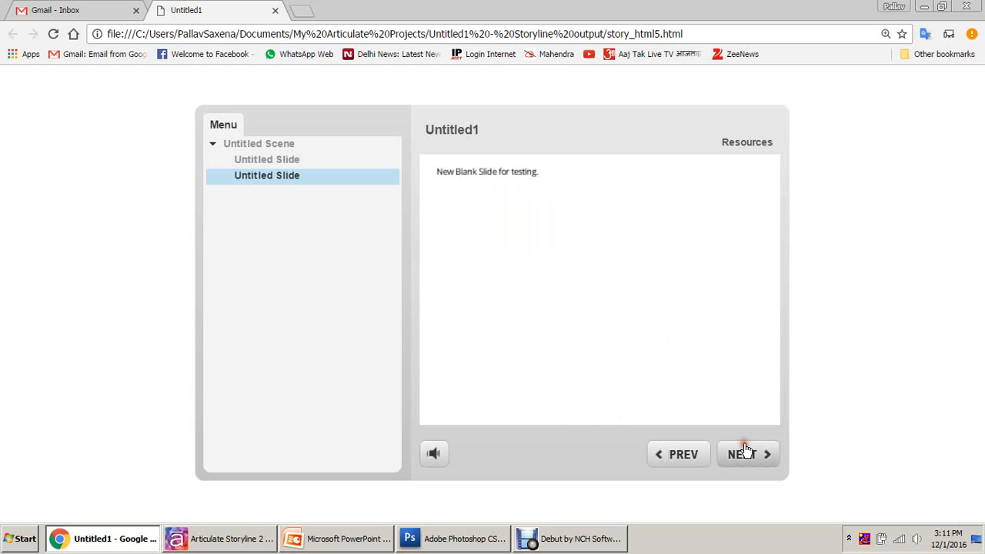
click(671, 455)
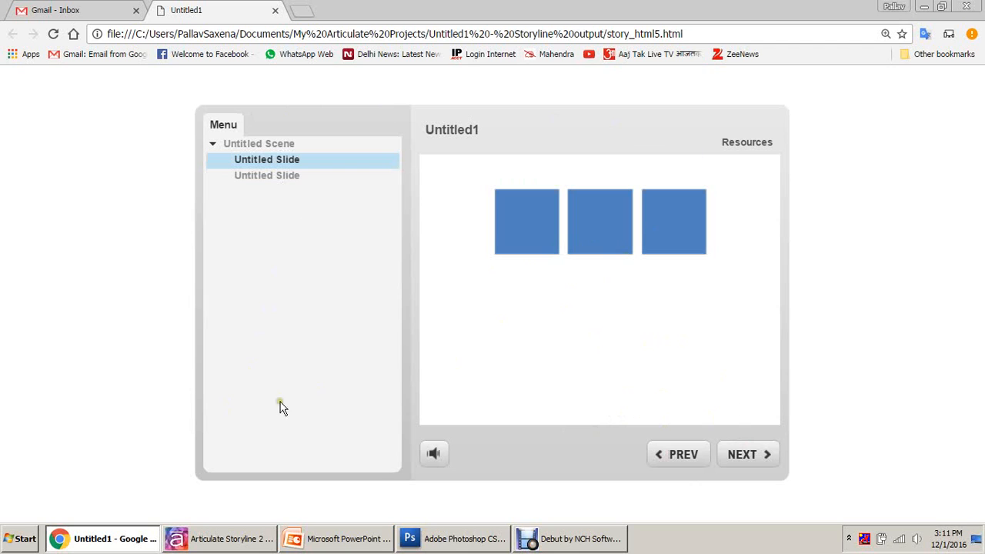
click(220, 541)
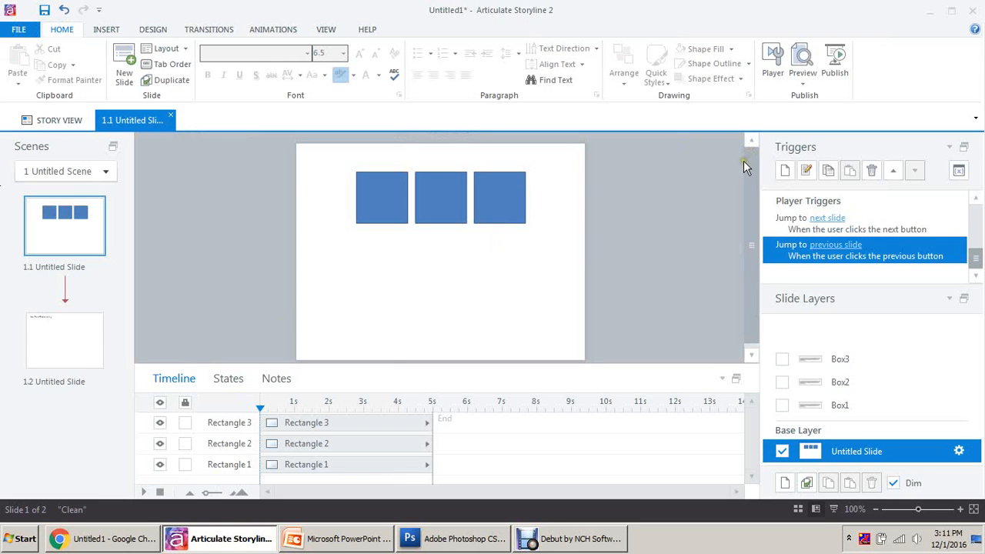
Step: Review the rectangles' Show layer triggers for Box2 and Box3
click(382, 187)
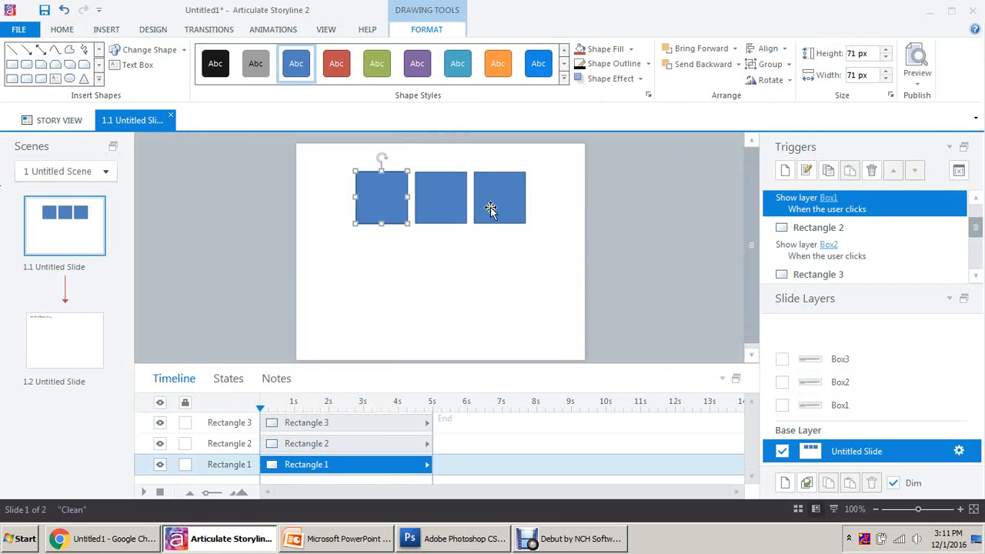
click(866, 247)
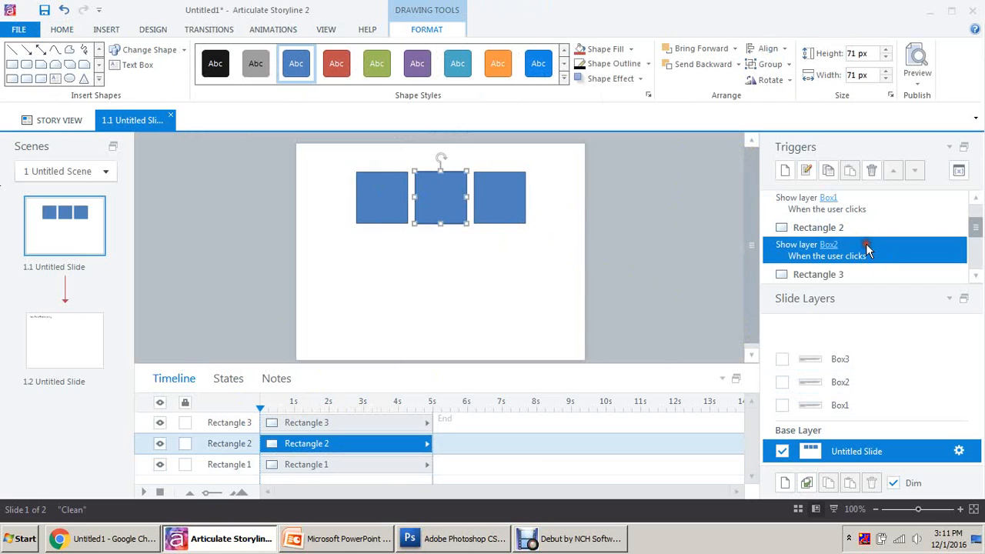
scroll(867, 249, down, 3)
click(882, 208)
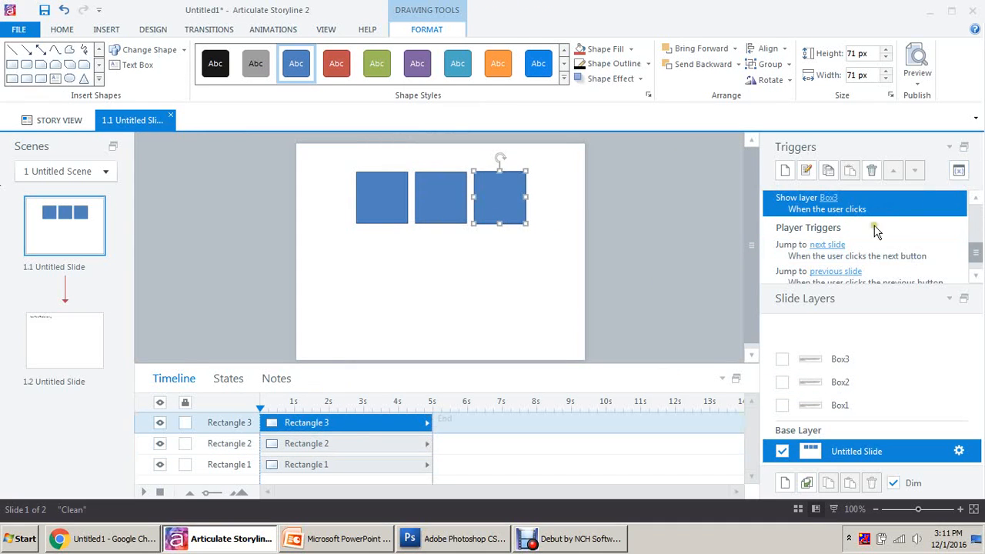
Step: View the Box2 and Box3 layers, return to the base layer, and open the Variables list
click(866, 393)
click(861, 361)
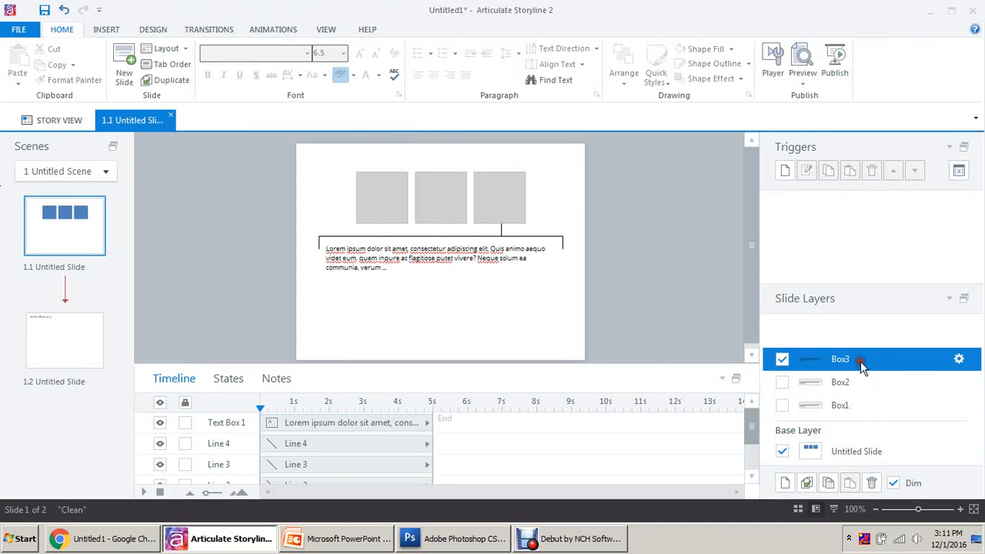
click(855, 453)
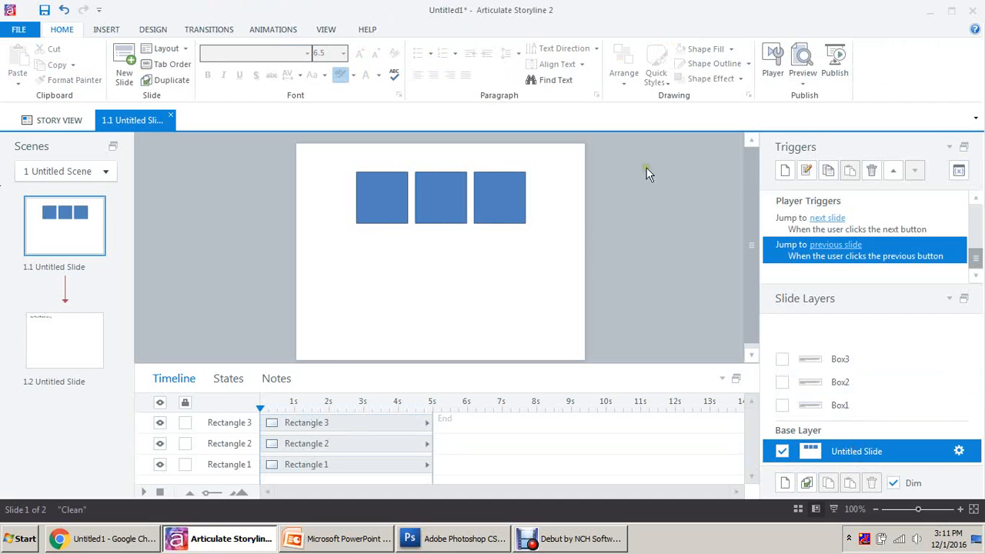
click(959, 171)
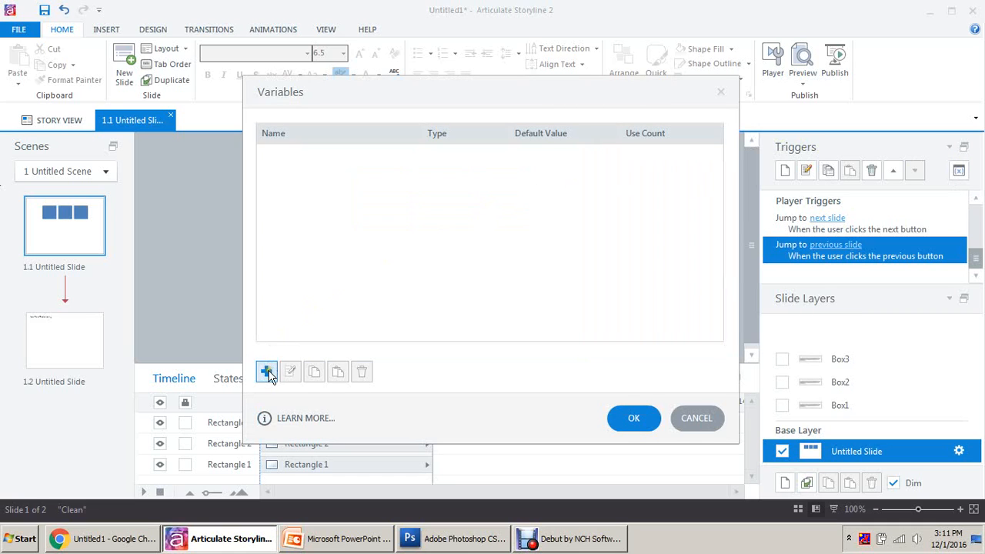
Step: Add Variable1 as a True/False variable starting as False
click(267, 373)
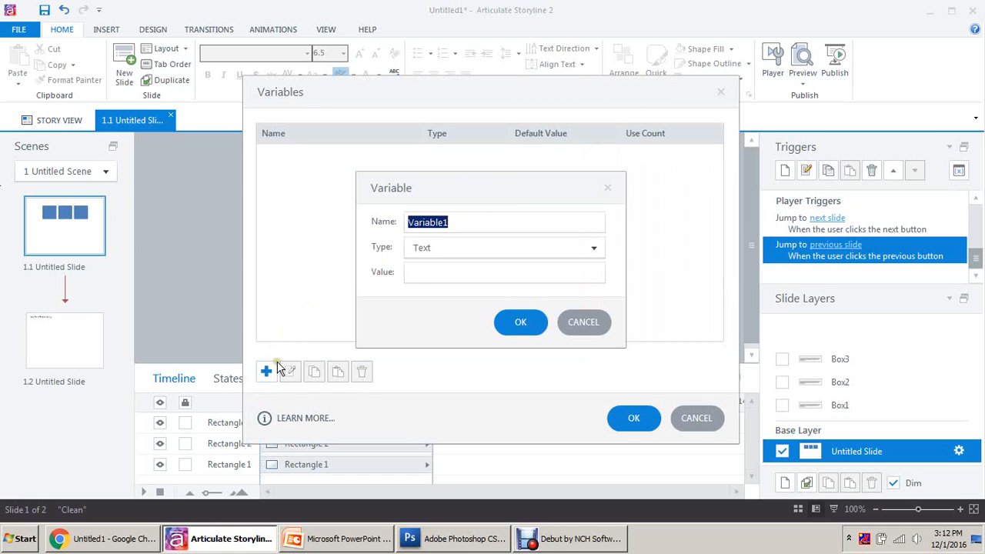
click(512, 247)
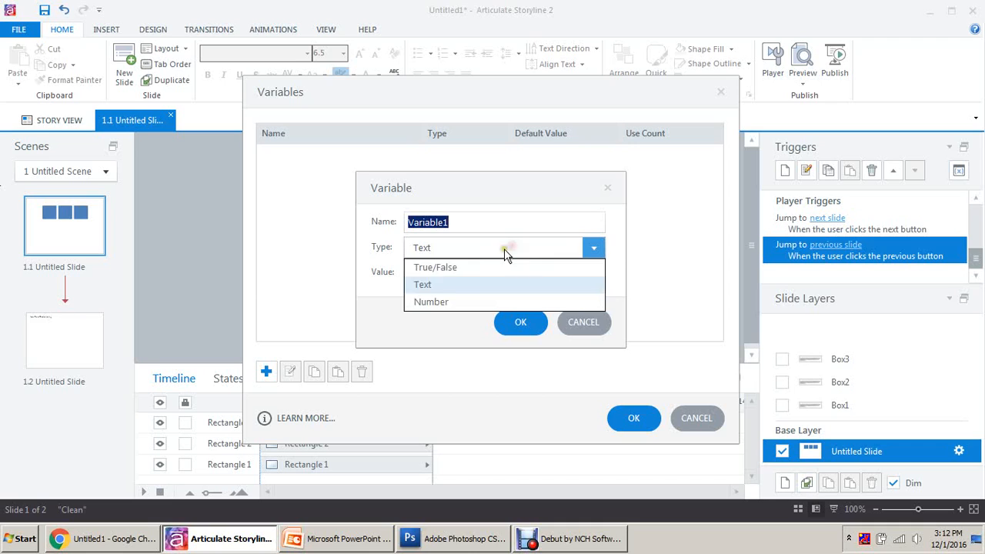
click(454, 269)
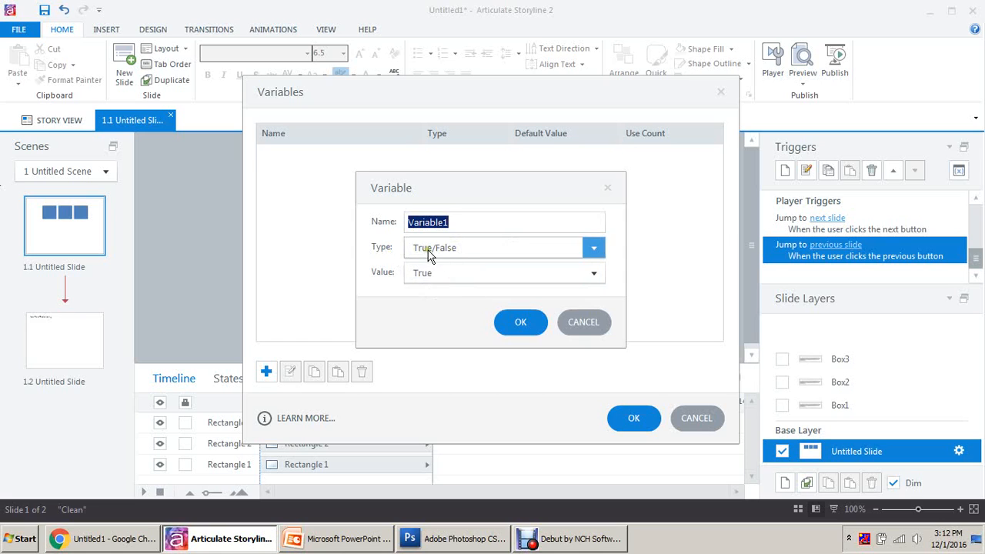
click(431, 274)
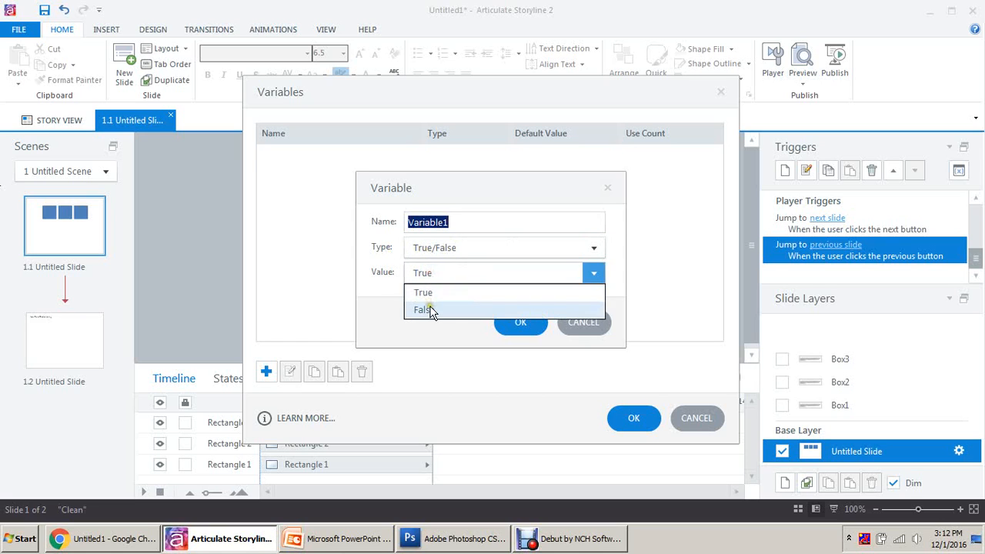
click(430, 307)
click(520, 322)
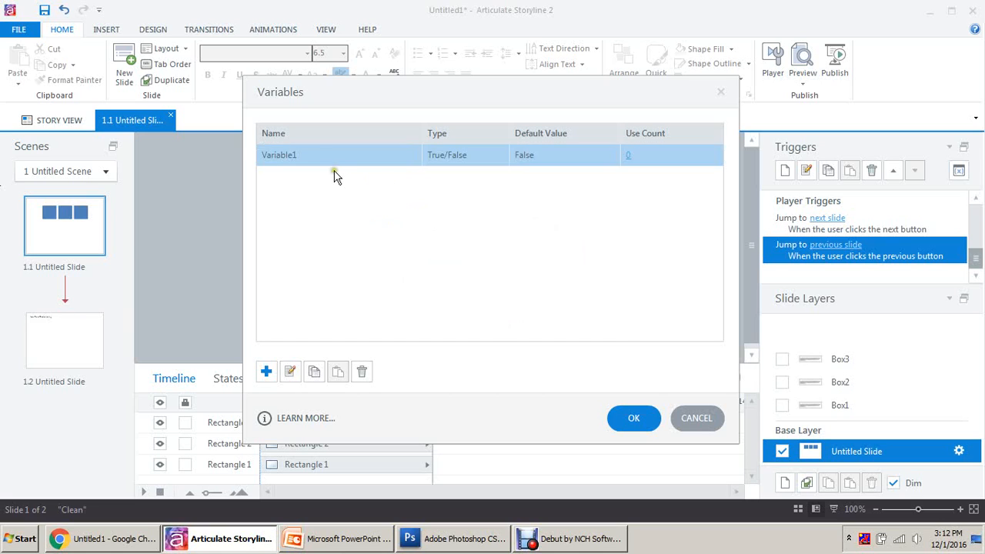
Step: Add Variable2 as a True/False variable starting as False
click(266, 372)
click(448, 248)
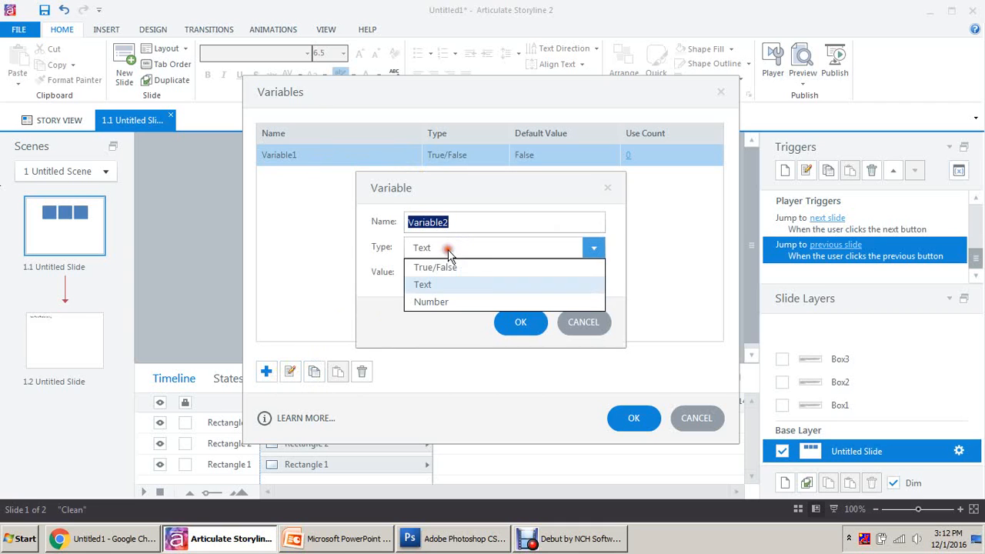
click(446, 264)
click(440, 279)
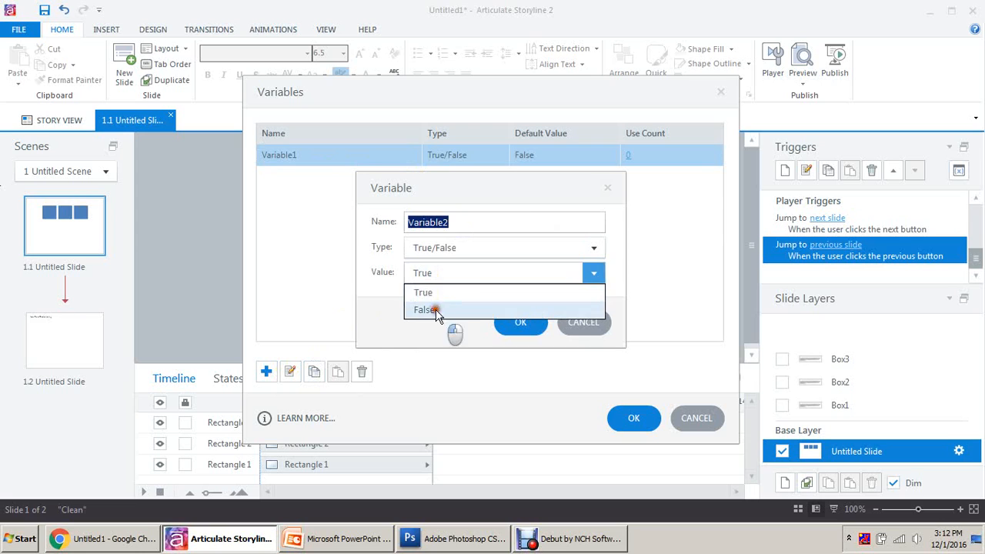
click(436, 310)
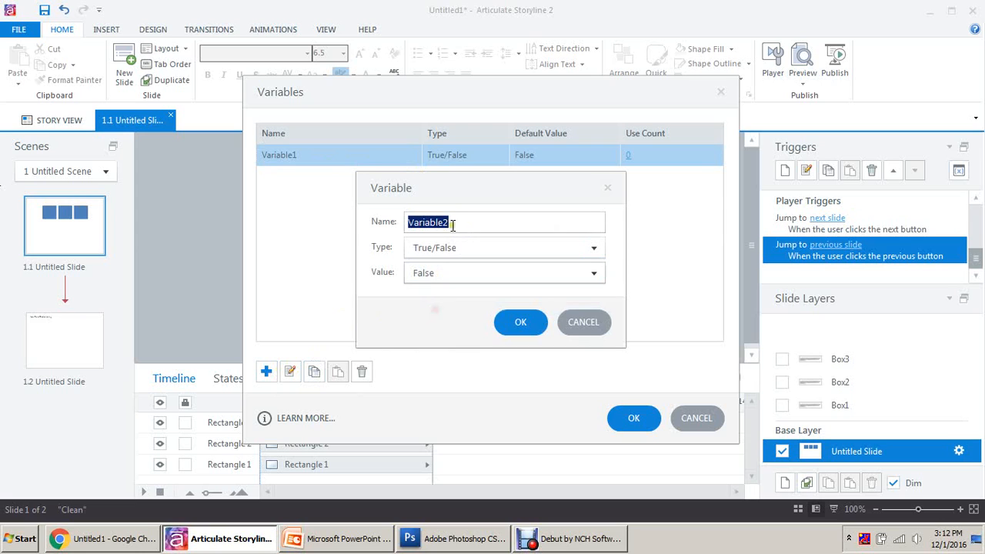
click(521, 324)
Step: Add Variable3 as a True/False variable starting as False, then close the Variables dialog
click(264, 377)
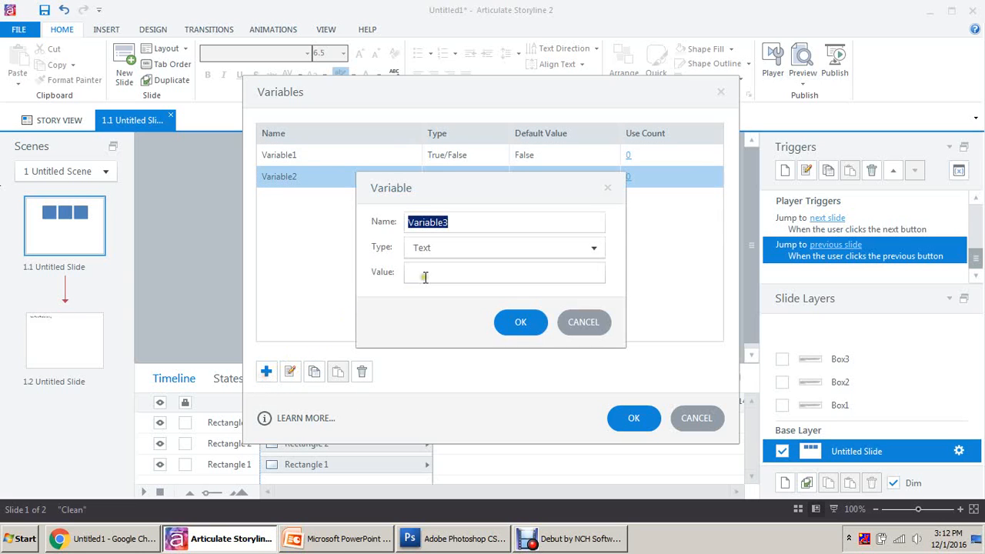
click(466, 247)
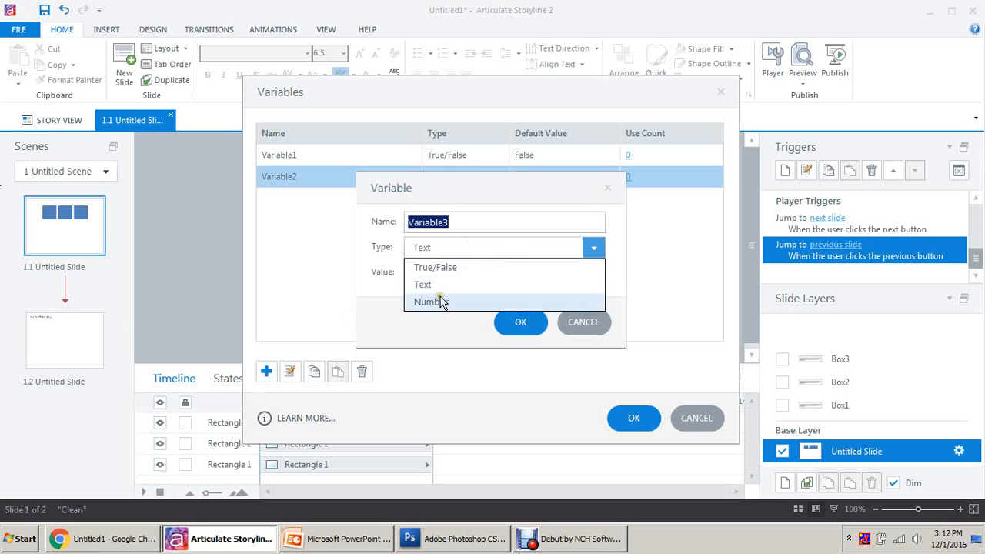
click(445, 267)
click(464, 273)
click(437, 309)
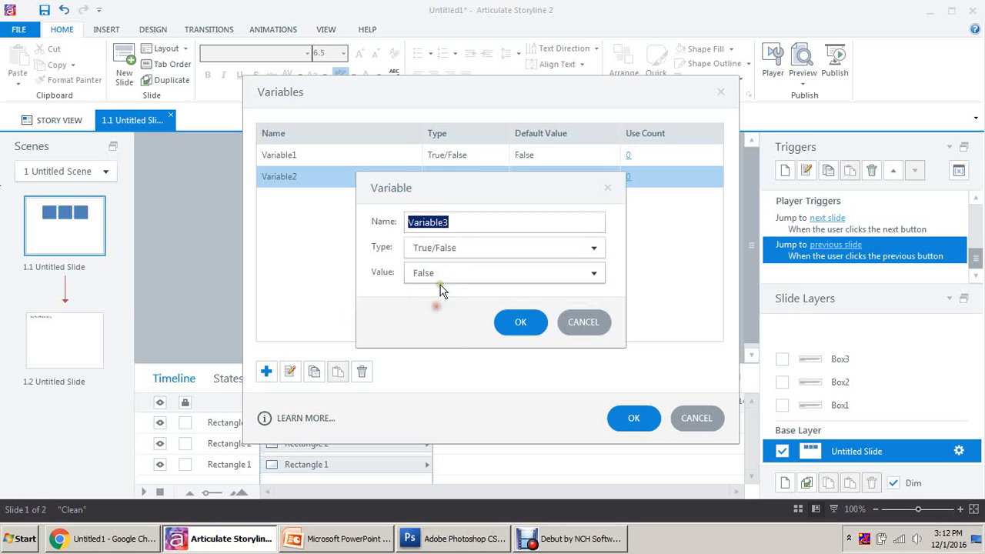
click(520, 323)
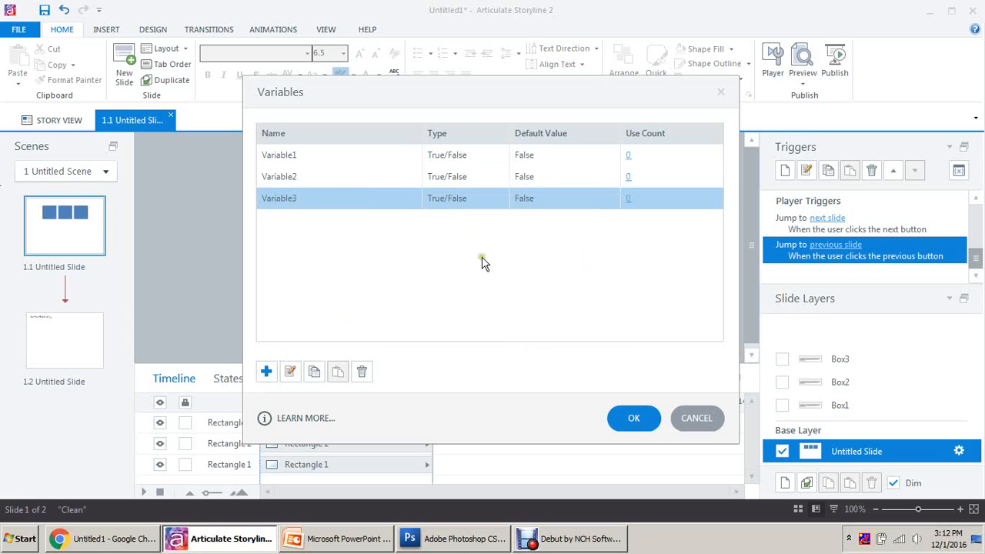
click(629, 419)
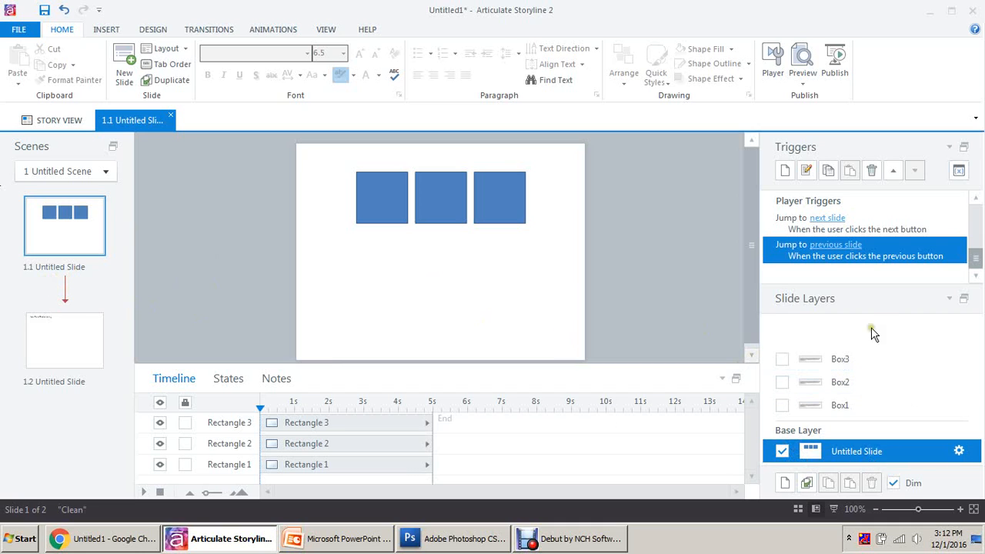
Step: Expand the Triggers panel and check the Show layer Box1, Box2 and Box3 triggers on the rectangles
click(949, 299)
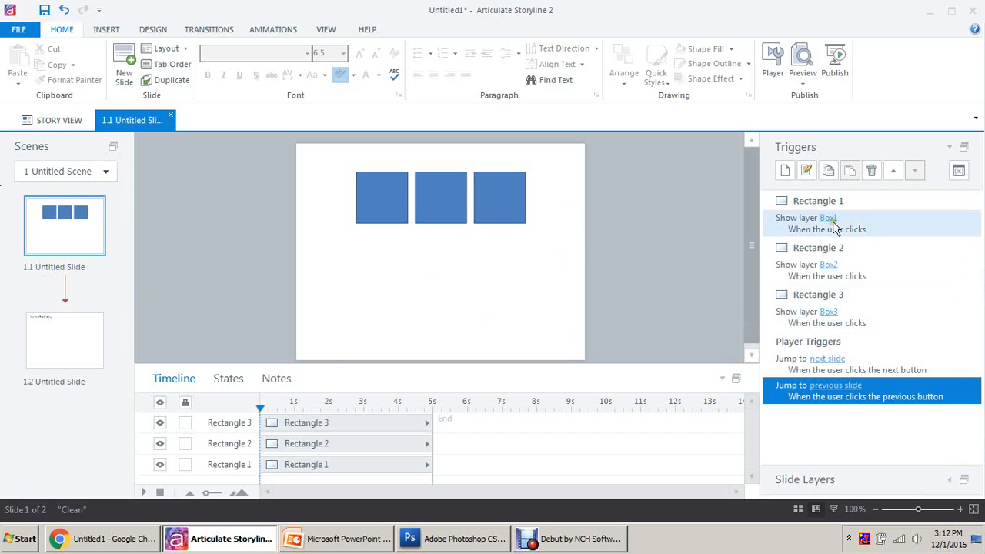
click(882, 220)
click(873, 271)
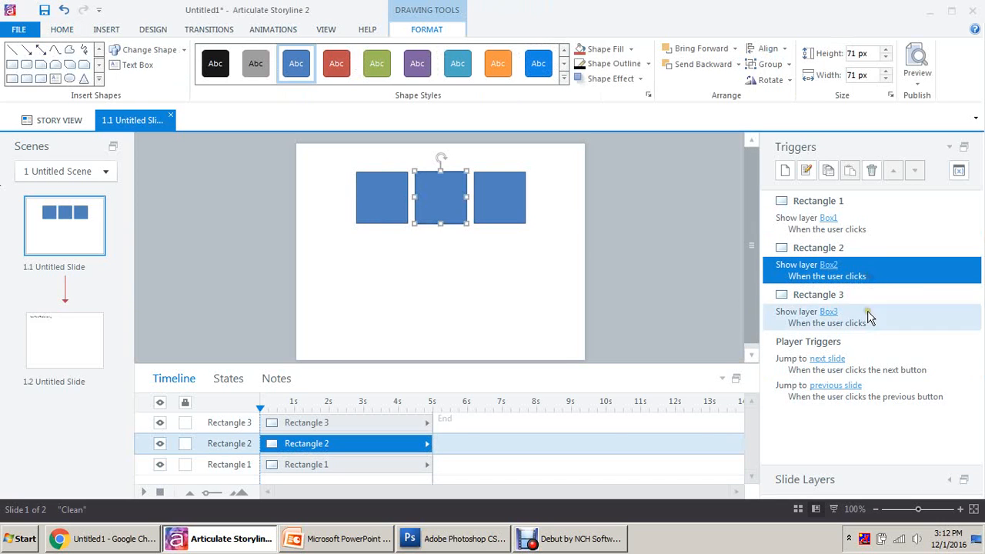
click(868, 311)
drag(332, 163, 585, 254)
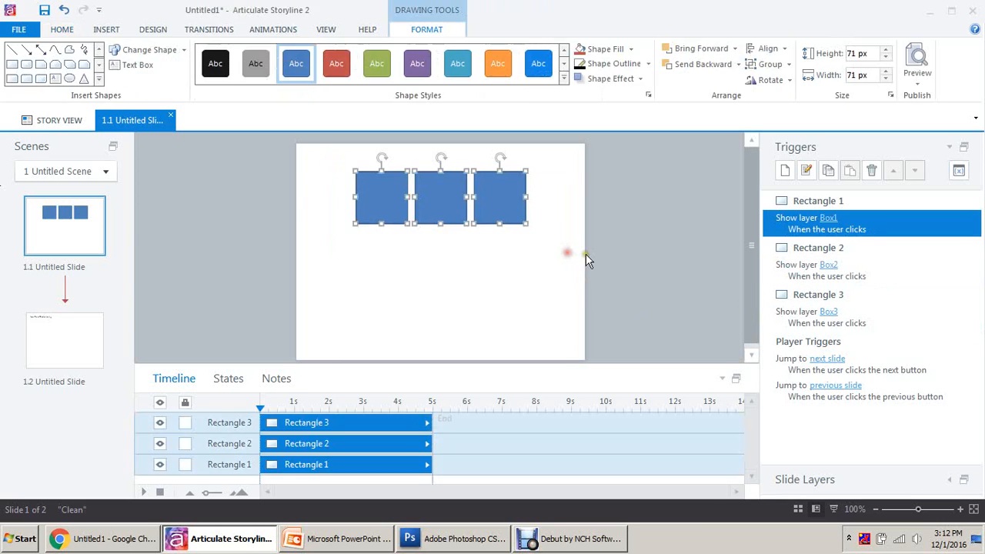
click(586, 254)
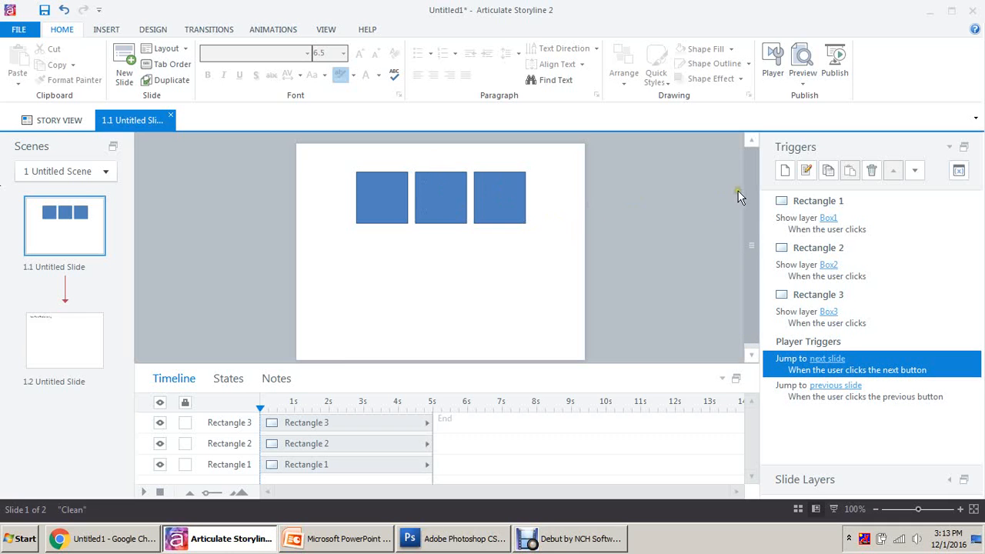
Step: Add a trigger changing the Next Button to Disabled when the timeline starts
click(784, 174)
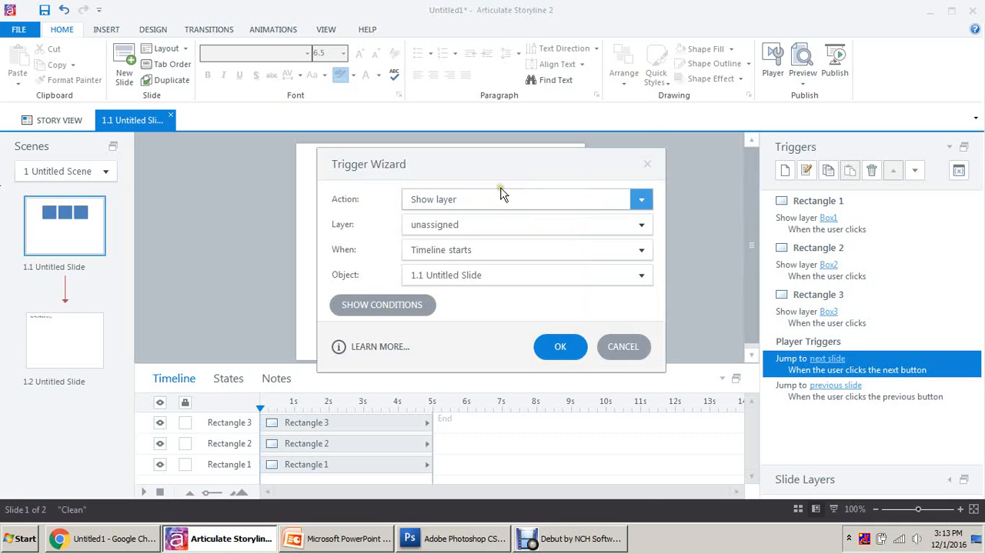
click(489, 199)
click(495, 31)
click(468, 224)
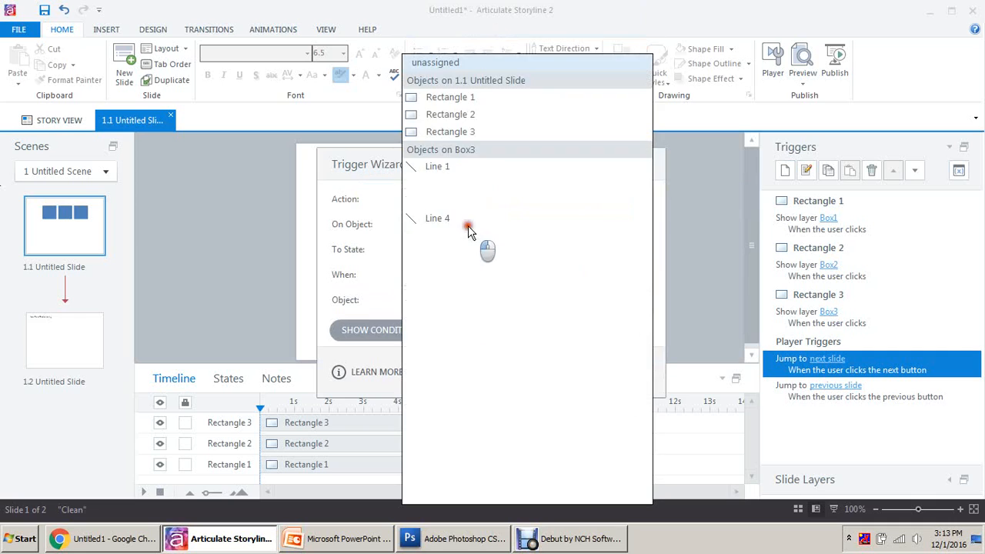
click(458, 477)
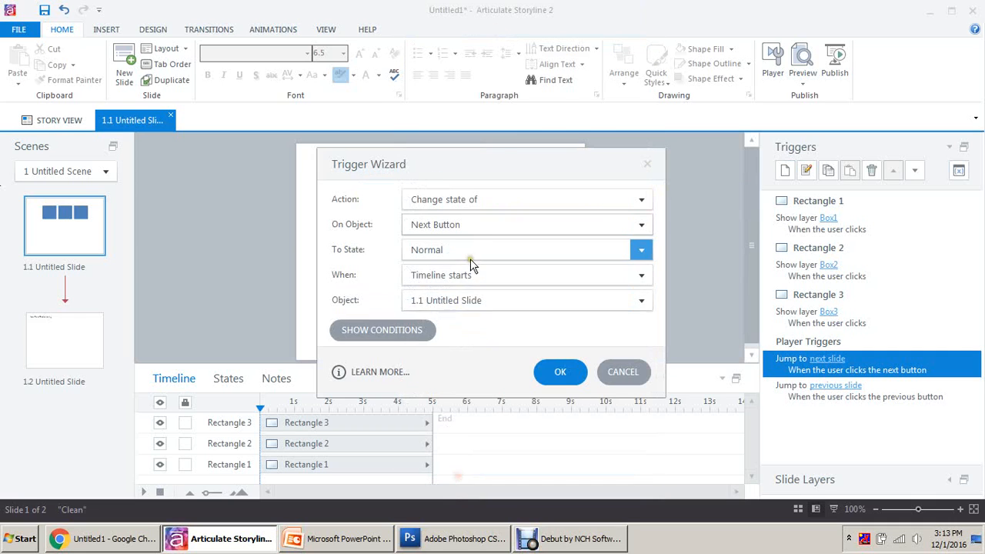
click(470, 256)
click(447, 302)
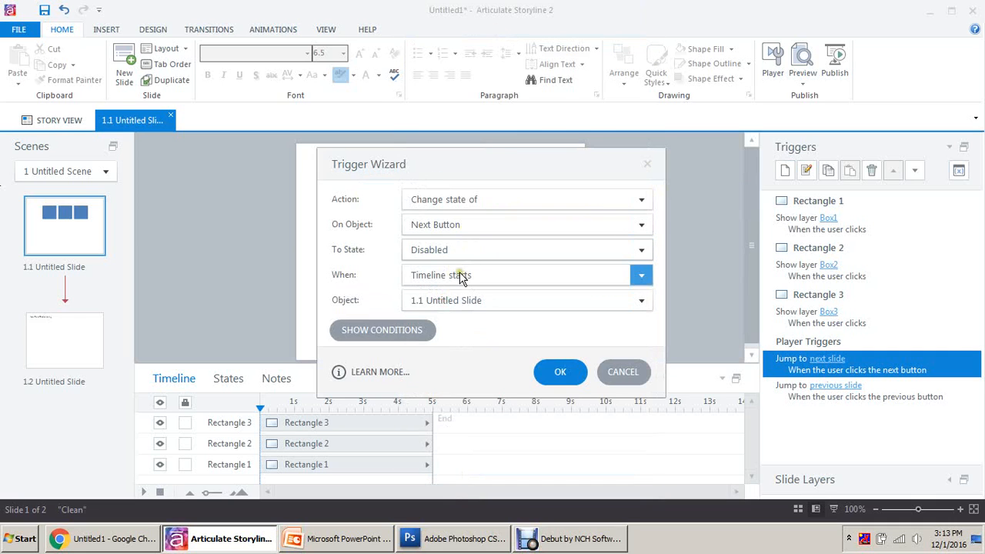
click(559, 372)
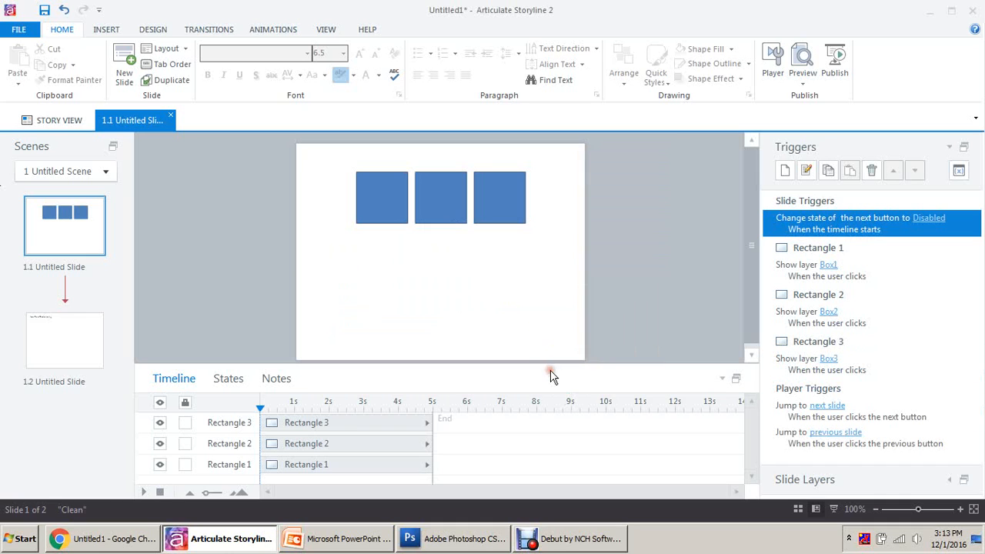
click(835, 63)
Step: Publish the course for Web and open story_html5 from the output folder
click(613, 487)
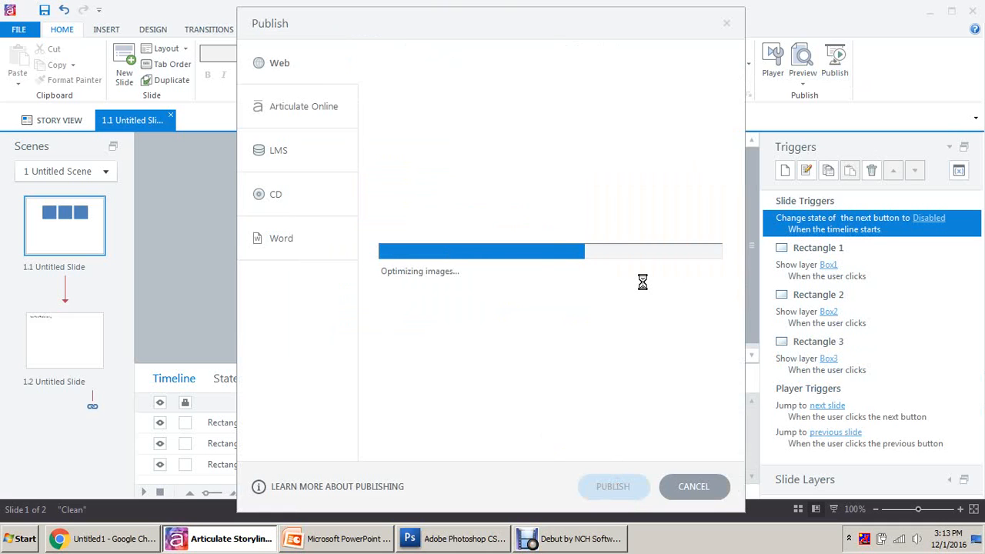
click(550, 319)
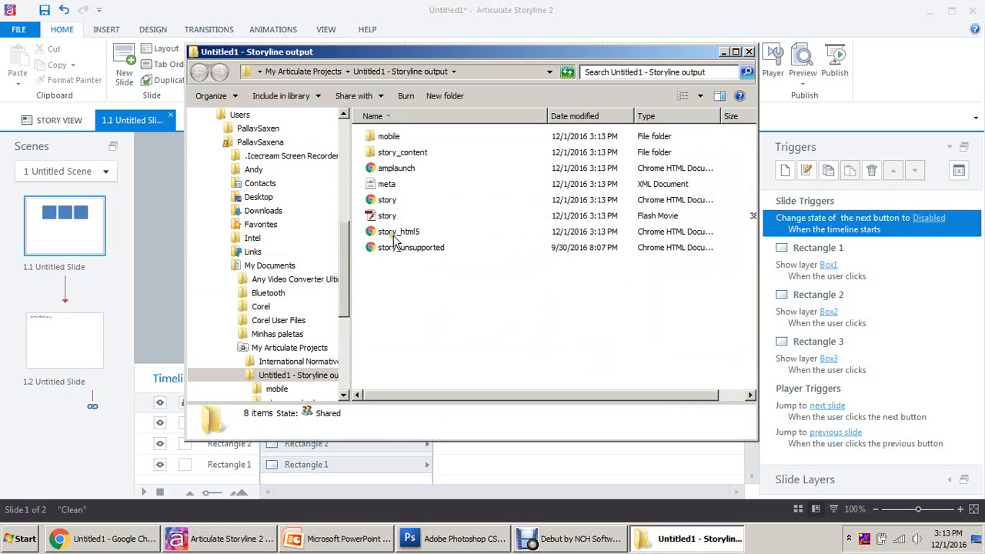
double_click(392, 232)
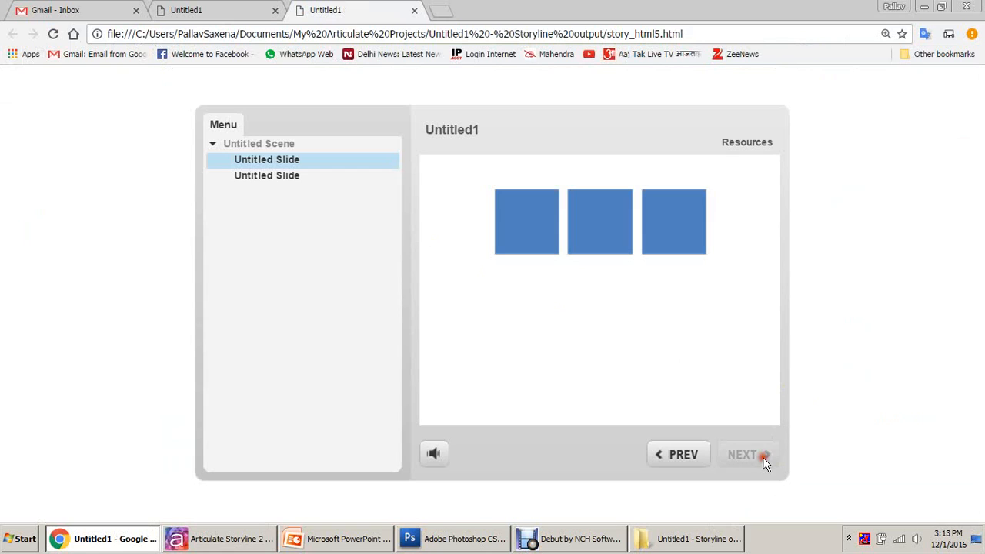
click(755, 455)
click(755, 455)
click(744, 454)
click(752, 453)
Step: Back in Storyline, close the publish message and open the Box1 layer
click(224, 542)
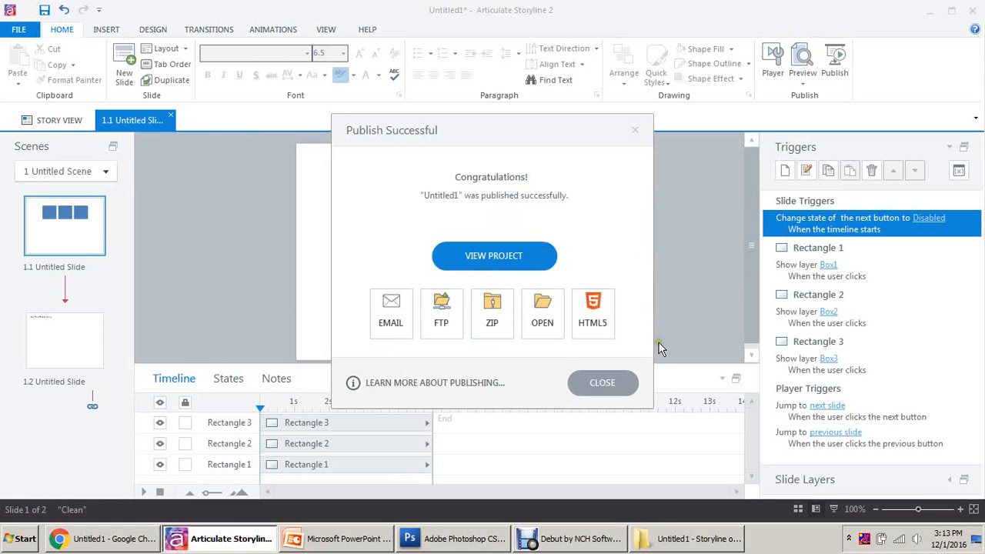
click(618, 381)
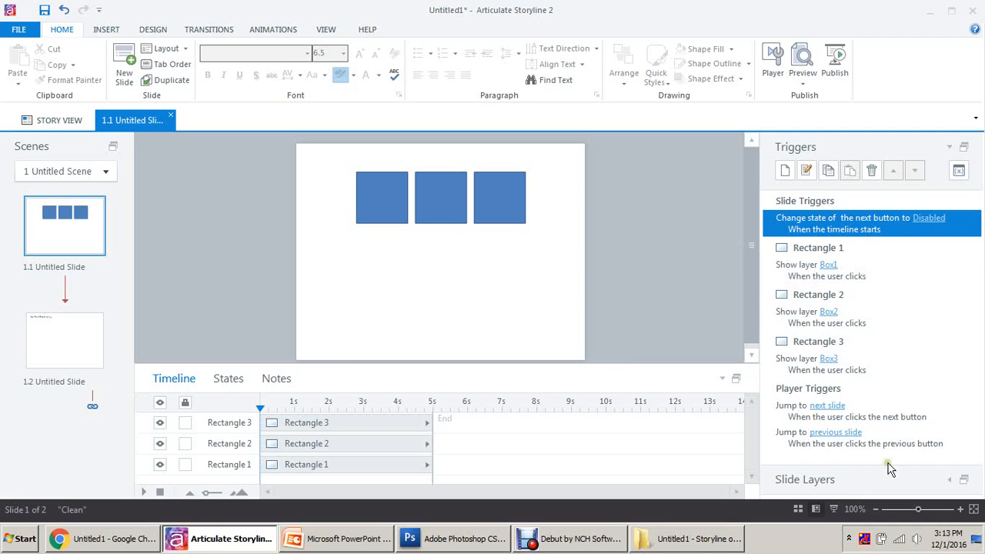
click(951, 480)
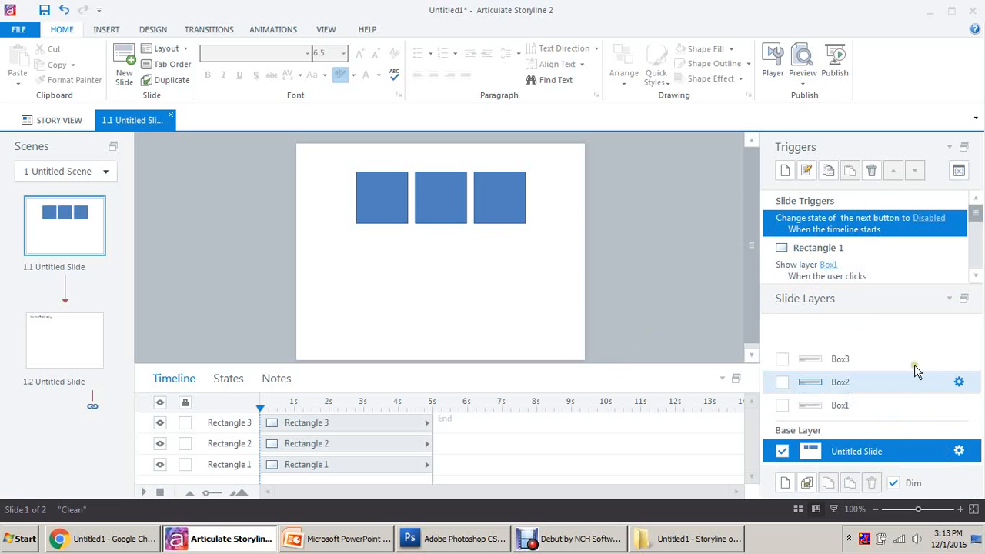
click(860, 409)
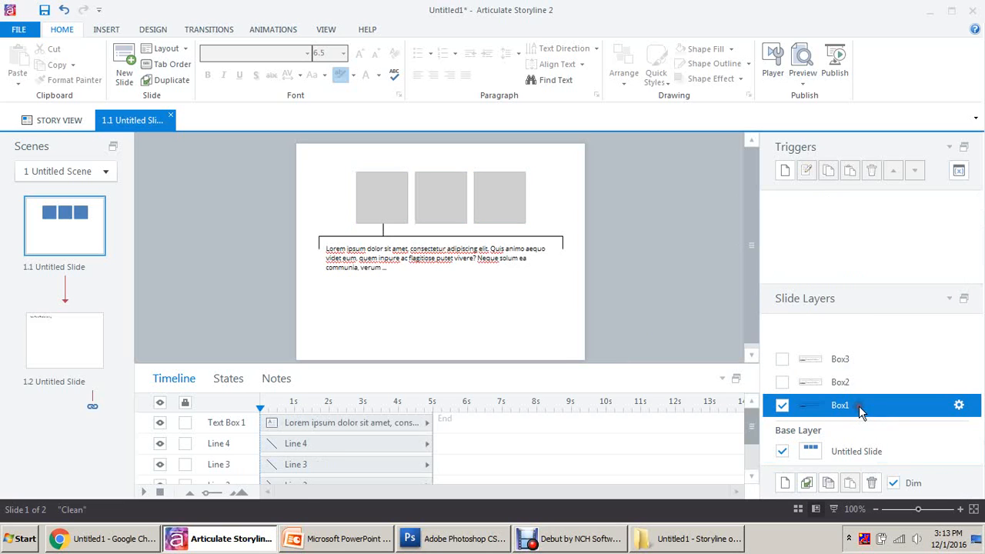
Step: Start a Box1 trigger changing the Next Button to Normal and reveal its conditions area
click(785, 171)
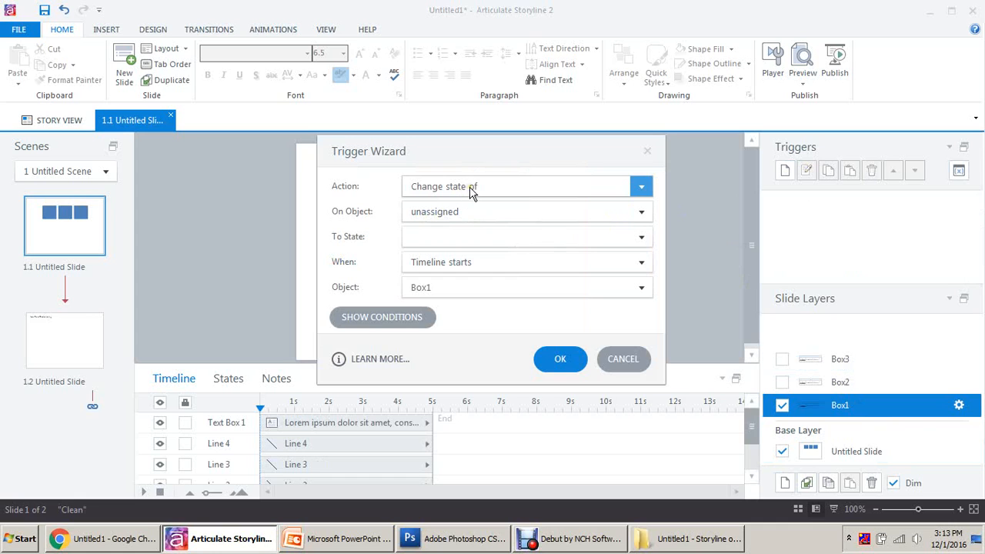
click(476, 211)
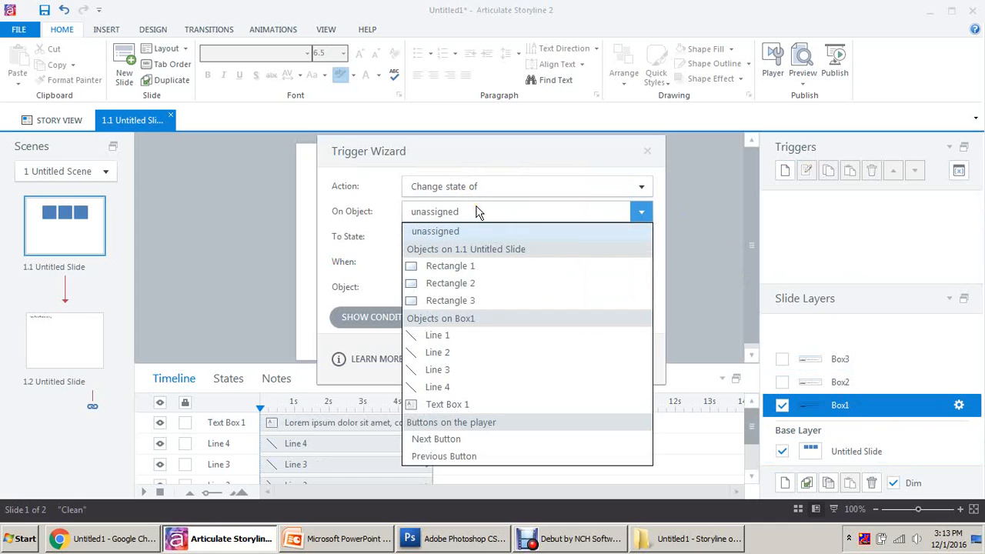
click(448, 438)
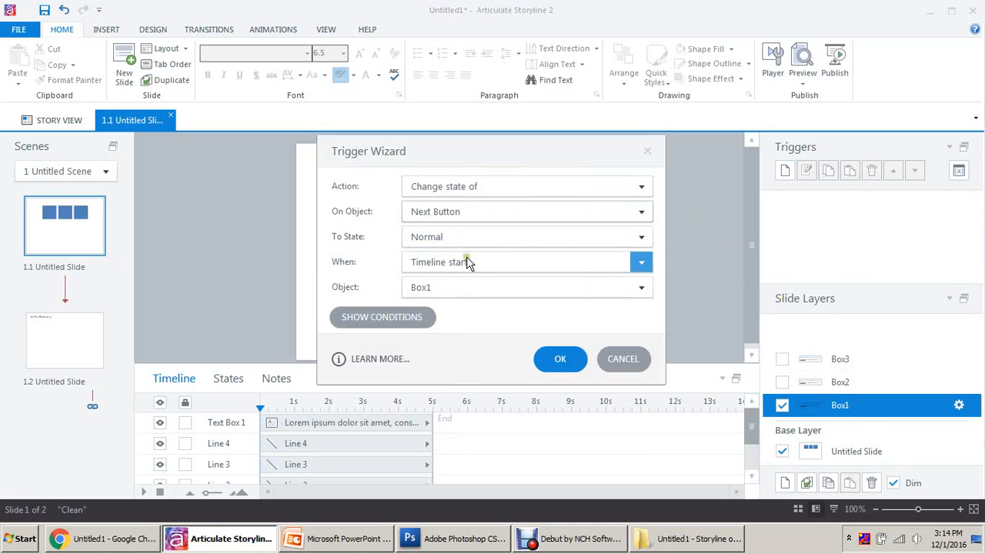
click(412, 318)
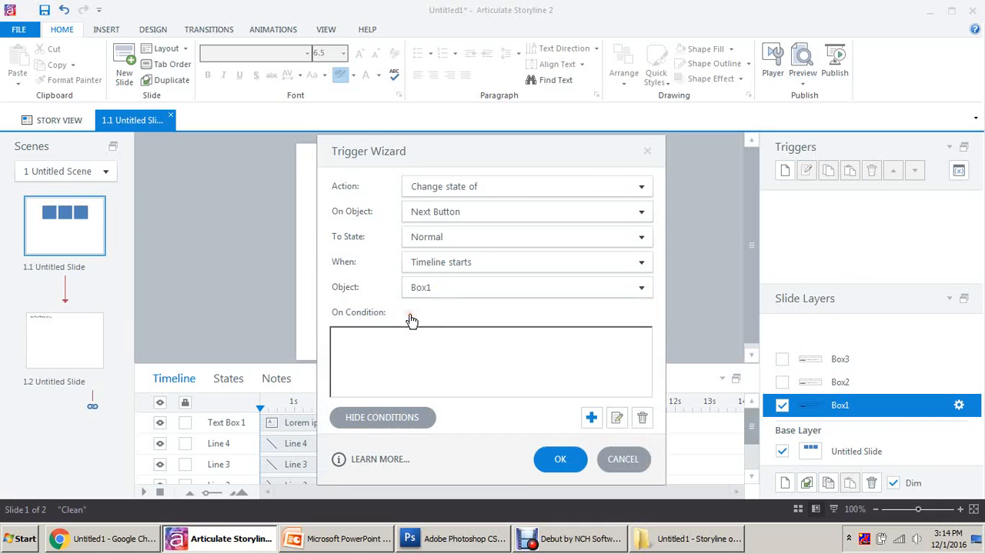
Step: Add the condition Variable1 equal to True
click(590, 417)
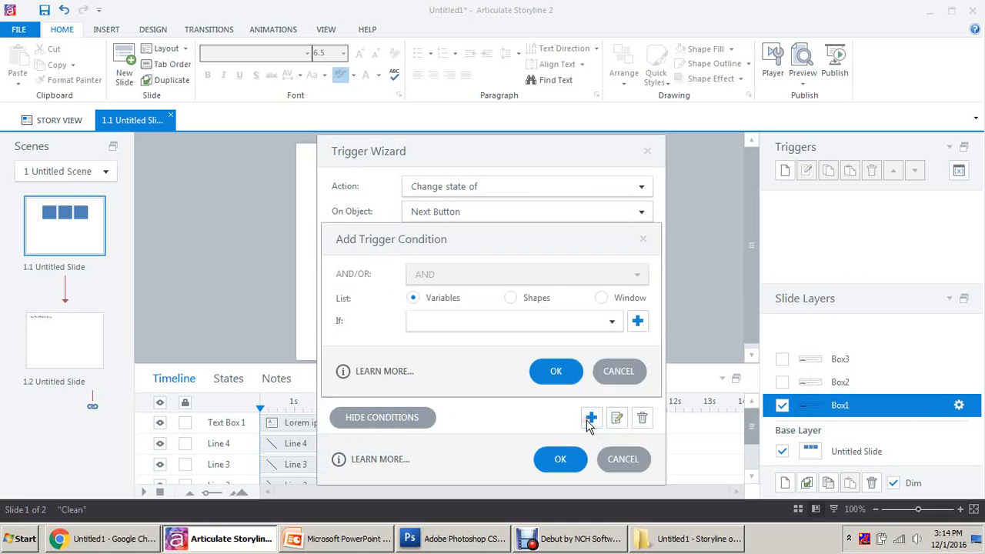
click(463, 323)
click(460, 341)
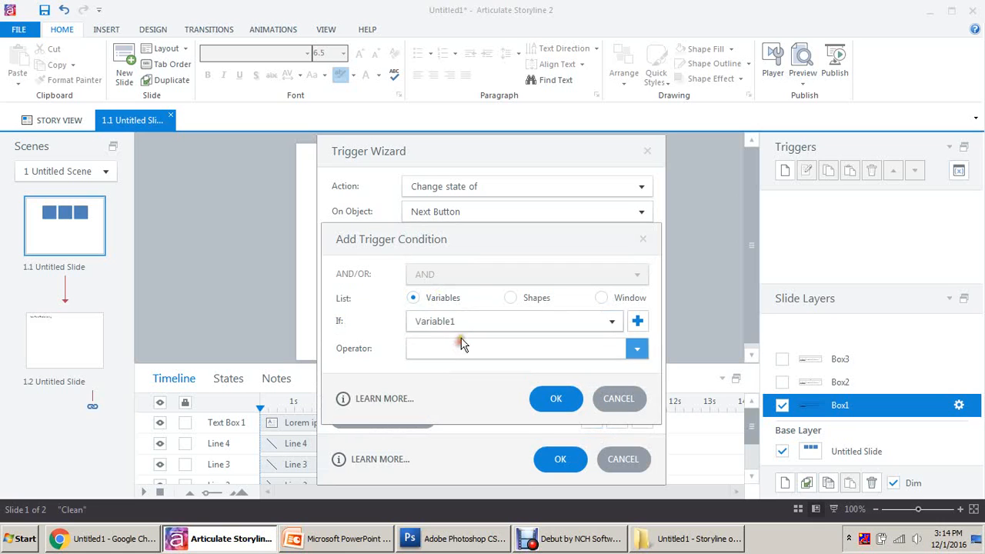
click(448, 348)
click(457, 364)
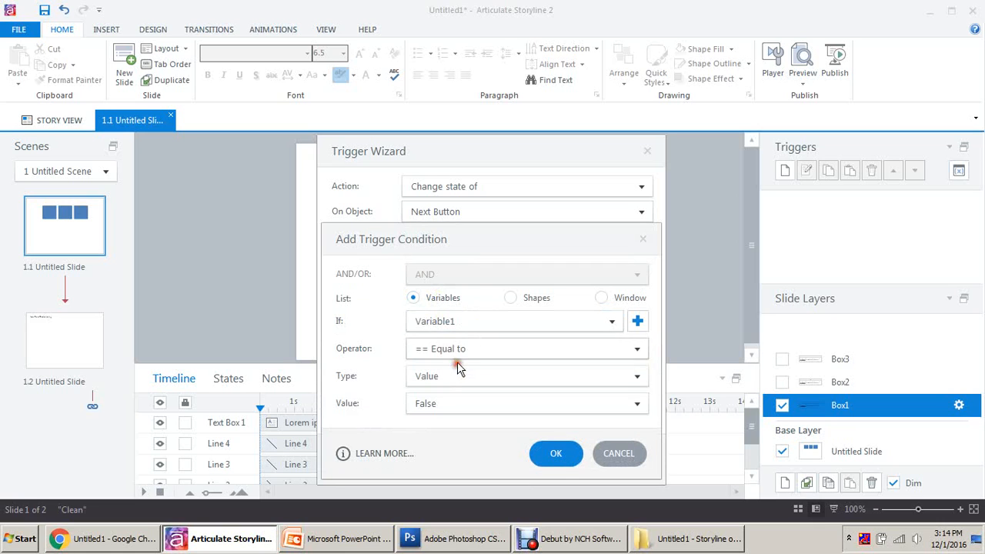
click(454, 404)
click(443, 423)
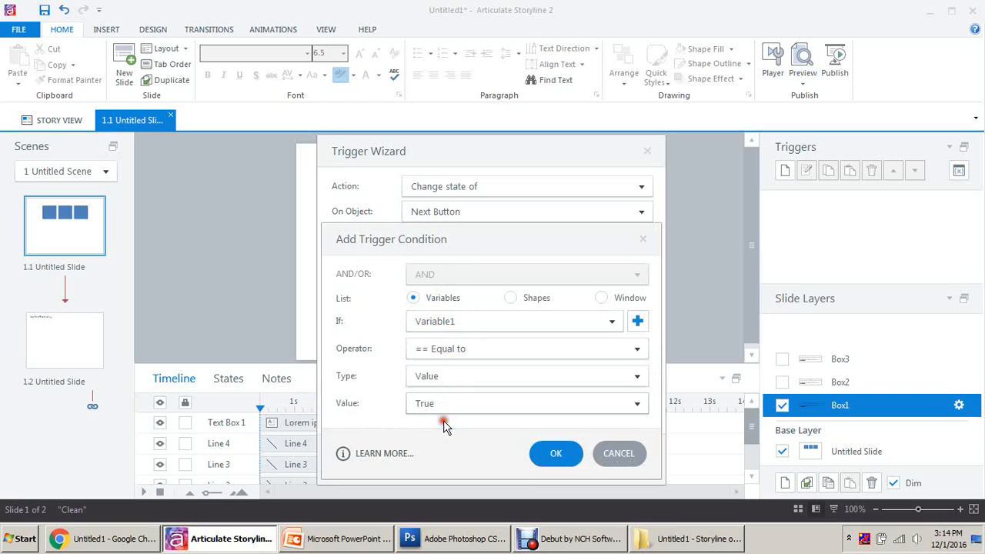
click(561, 454)
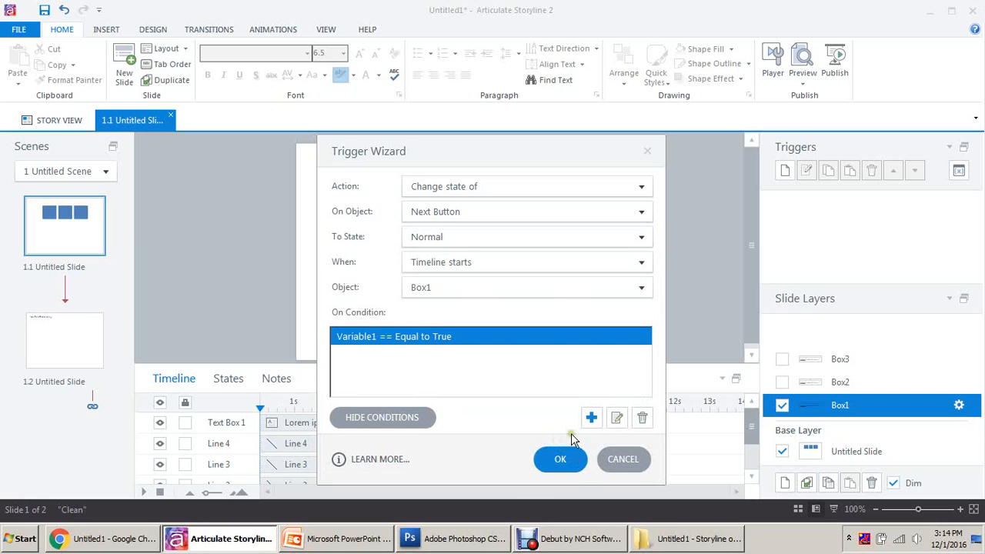
Step: Add the condition Variable2 equal to True
click(591, 418)
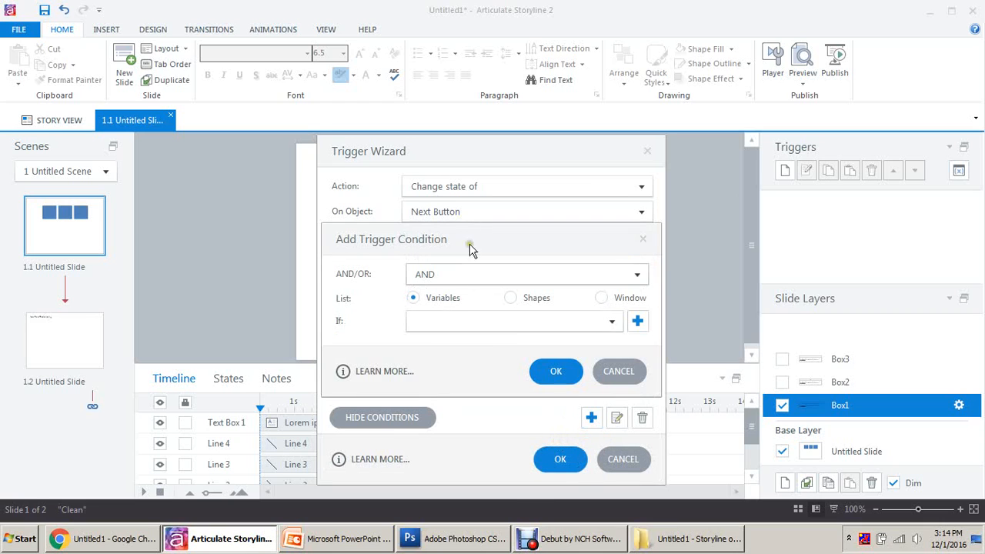
click(472, 321)
click(483, 358)
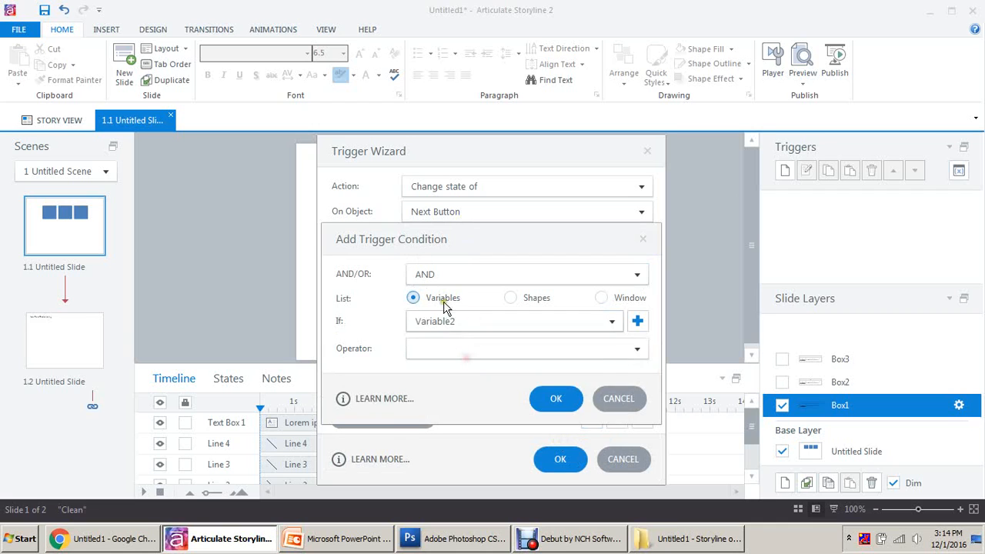
click(457, 351)
click(456, 367)
click(449, 404)
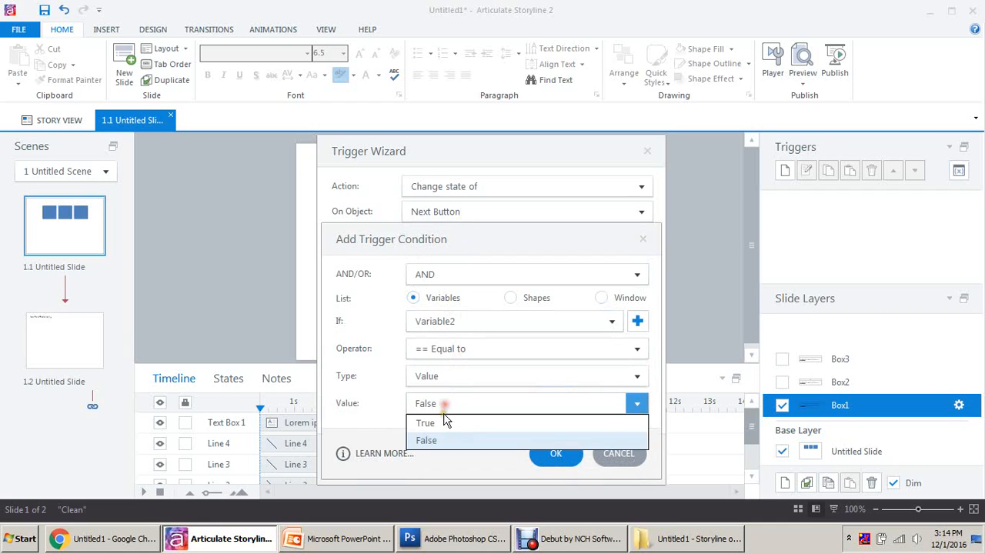
click(443, 421)
click(556, 453)
Step: Add the condition Variable3 equal to True and save the trigger
click(590, 417)
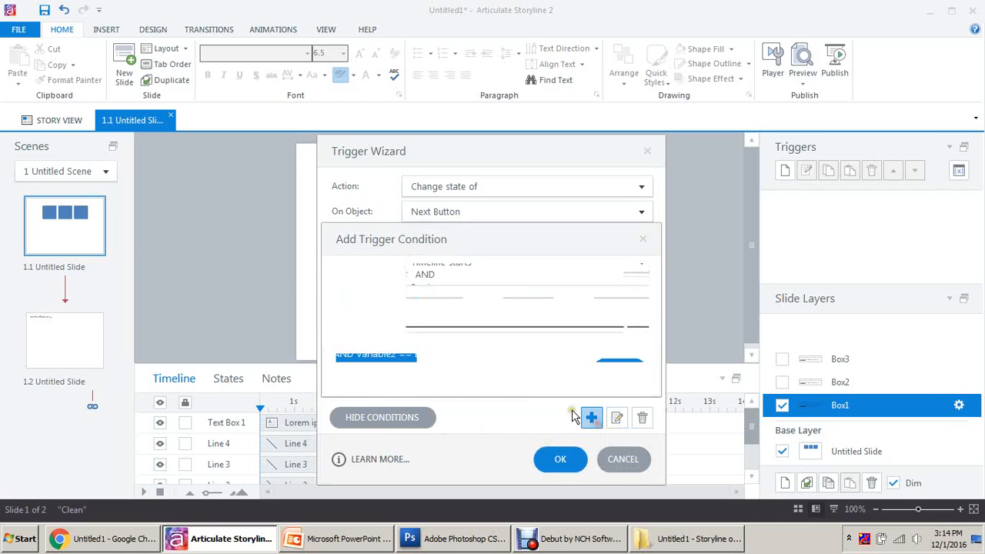
click(462, 323)
click(451, 374)
click(440, 350)
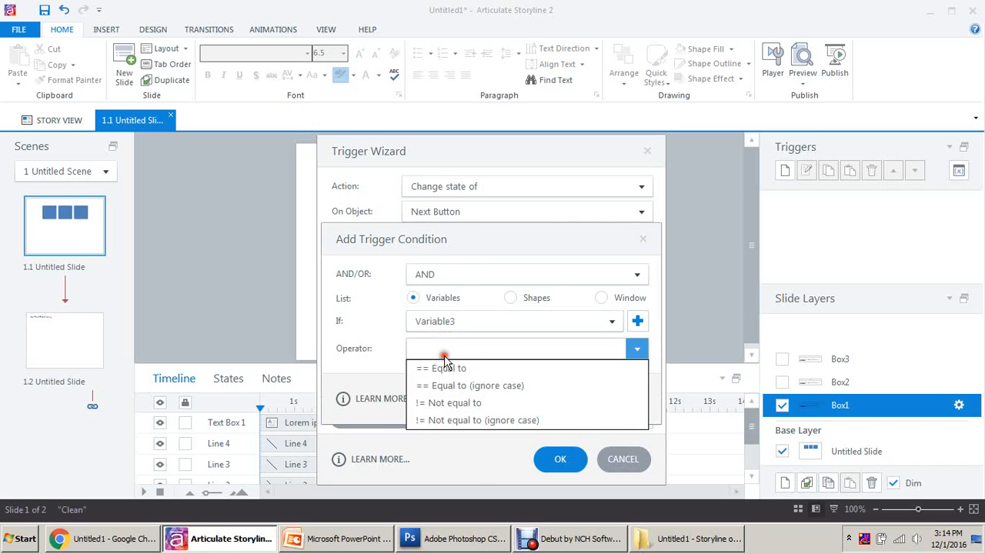
click(445, 369)
click(444, 376)
click(448, 392)
click(446, 404)
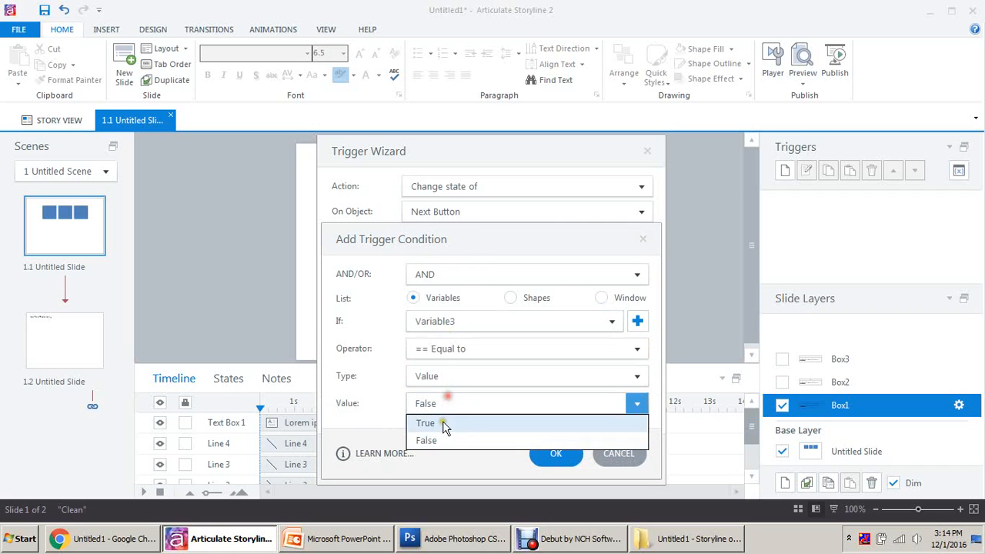
click(443, 421)
click(556, 448)
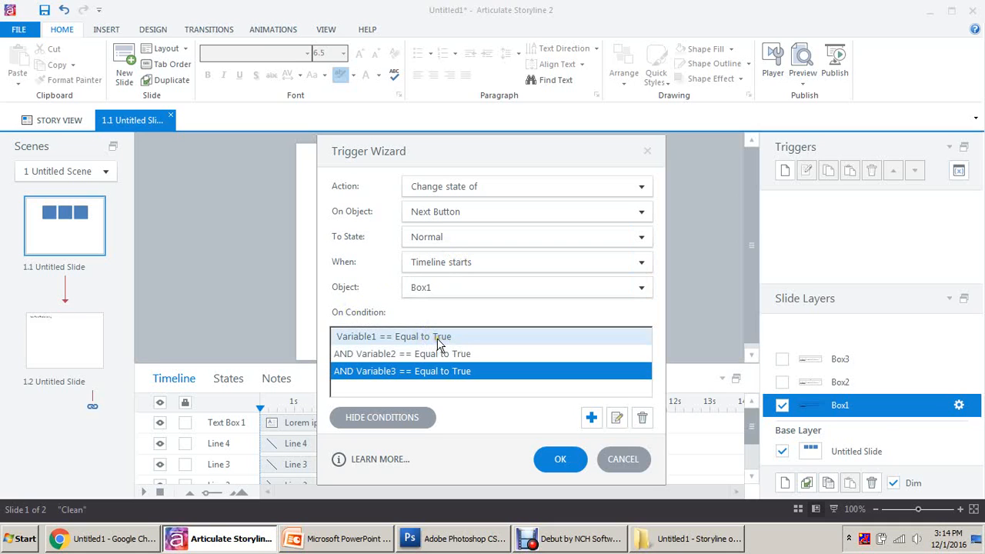
click(559, 461)
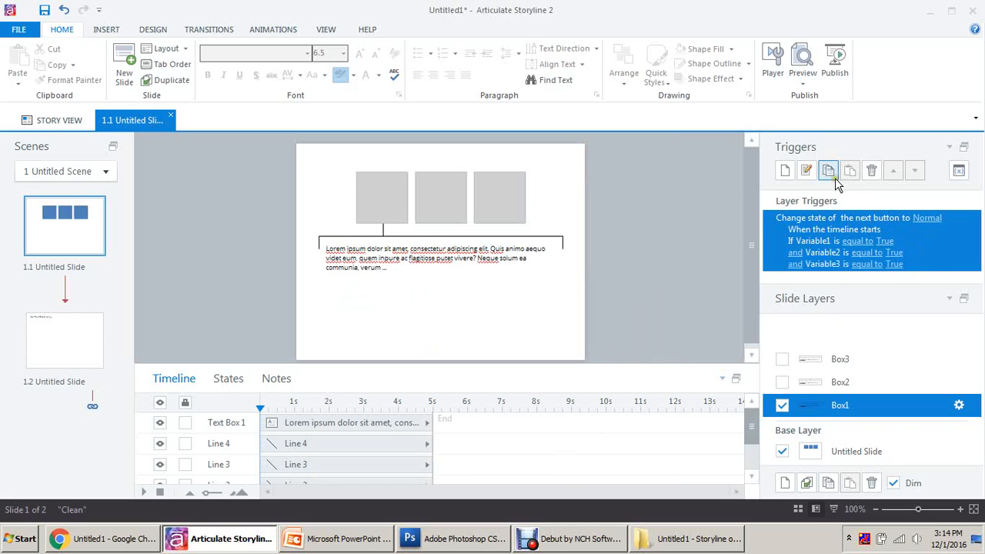
Step: Copy the Box1 conditional trigger and paste it into the Box2 and Box3 layers
click(831, 172)
click(865, 380)
click(850, 170)
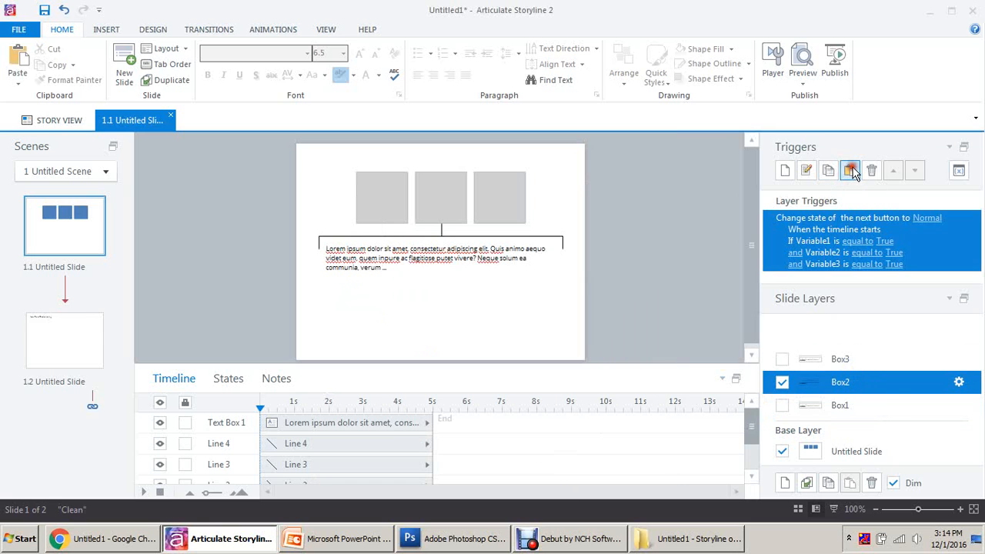
click(882, 362)
click(849, 170)
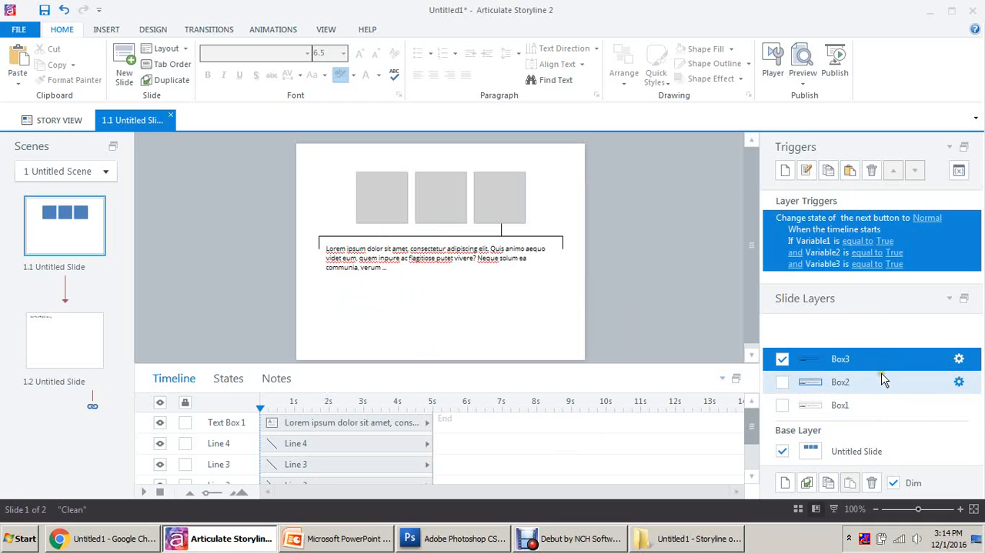
click(856, 455)
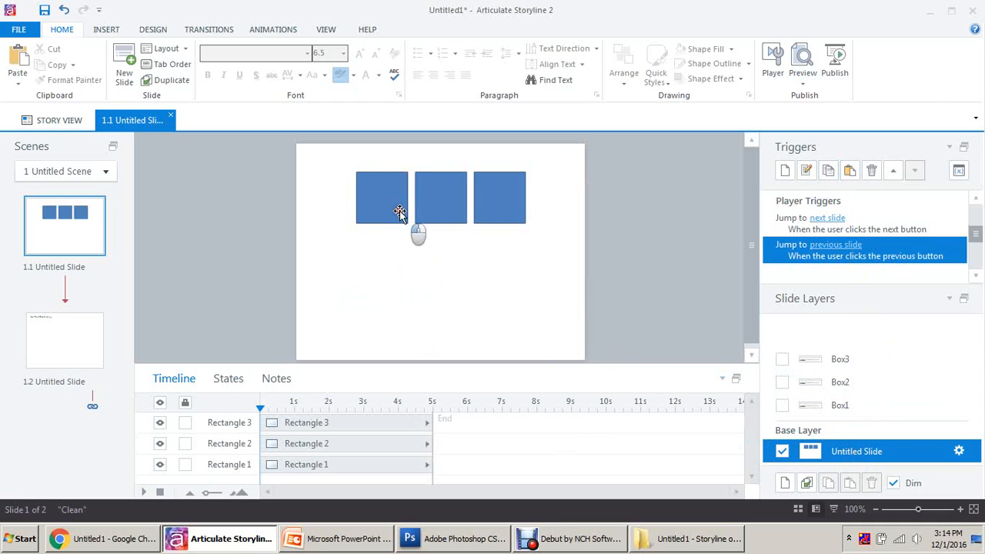
Step: Select Rectangle 1 on the base layer and start a new trigger for it
click(399, 211)
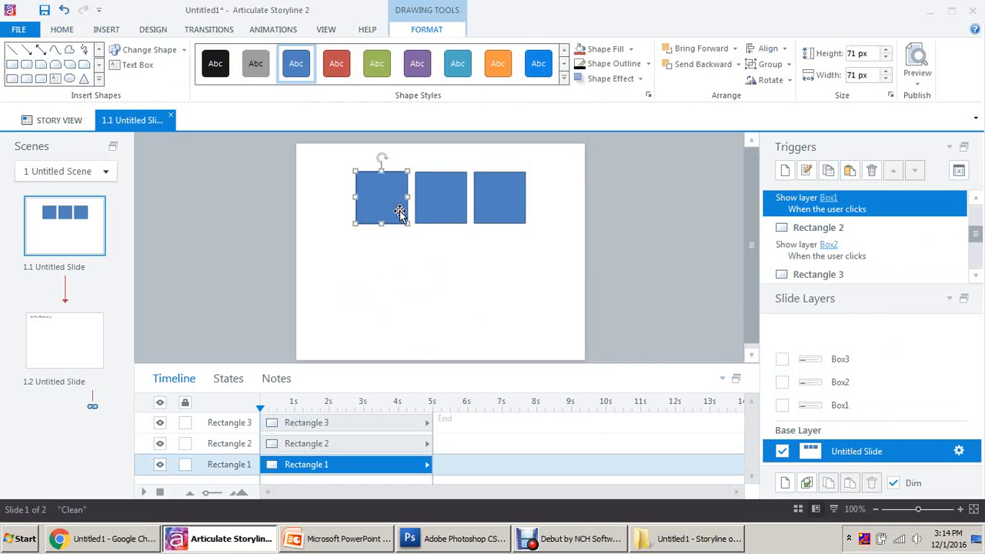
click(949, 299)
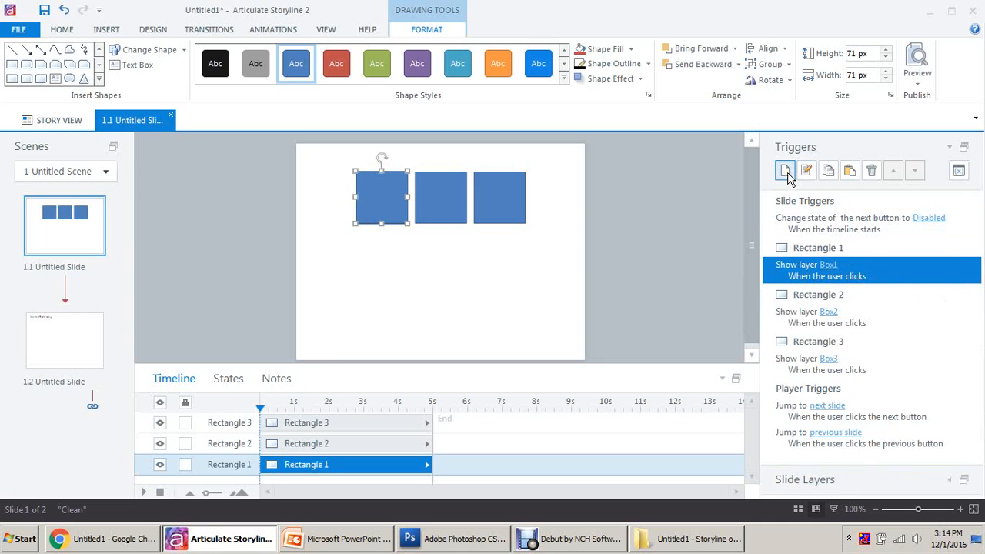
click(481, 262)
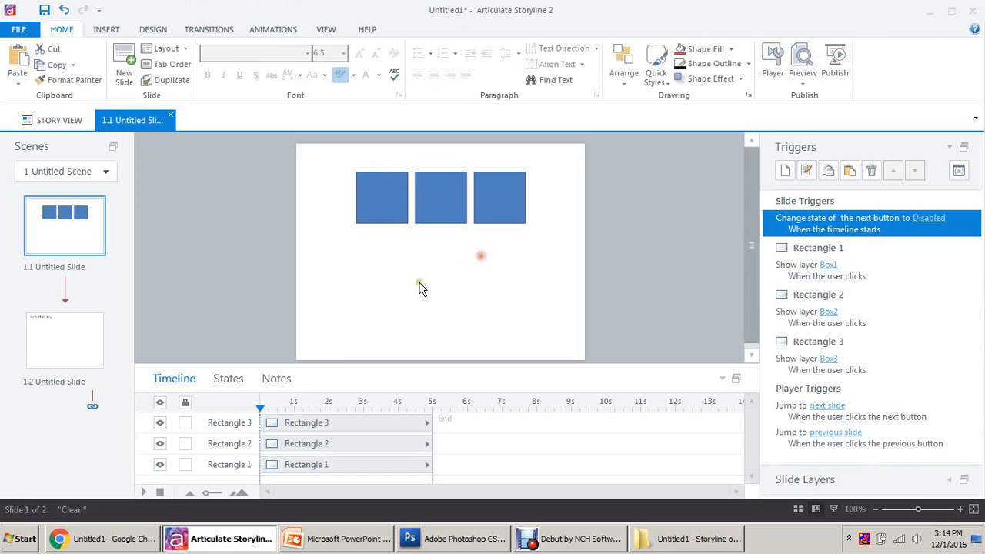
click(388, 210)
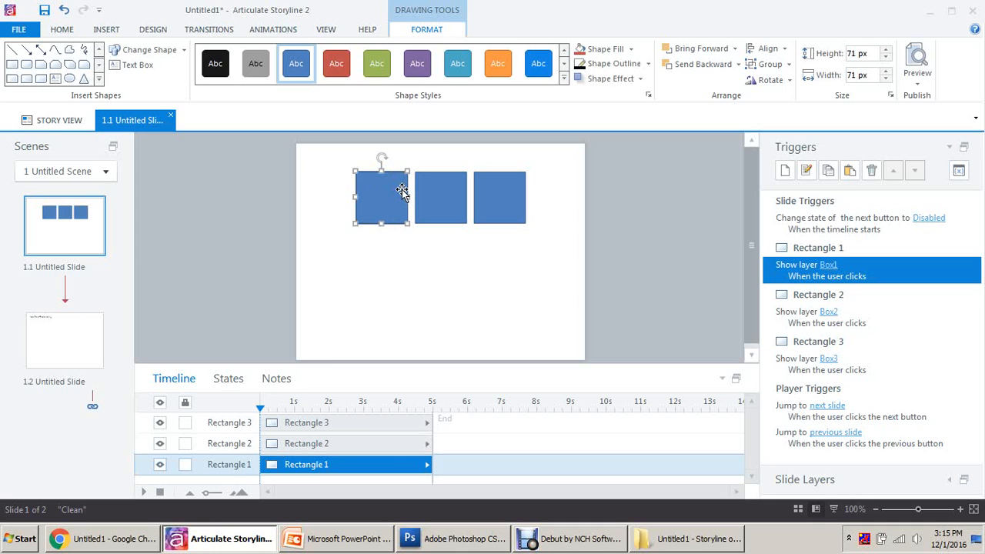
click(785, 171)
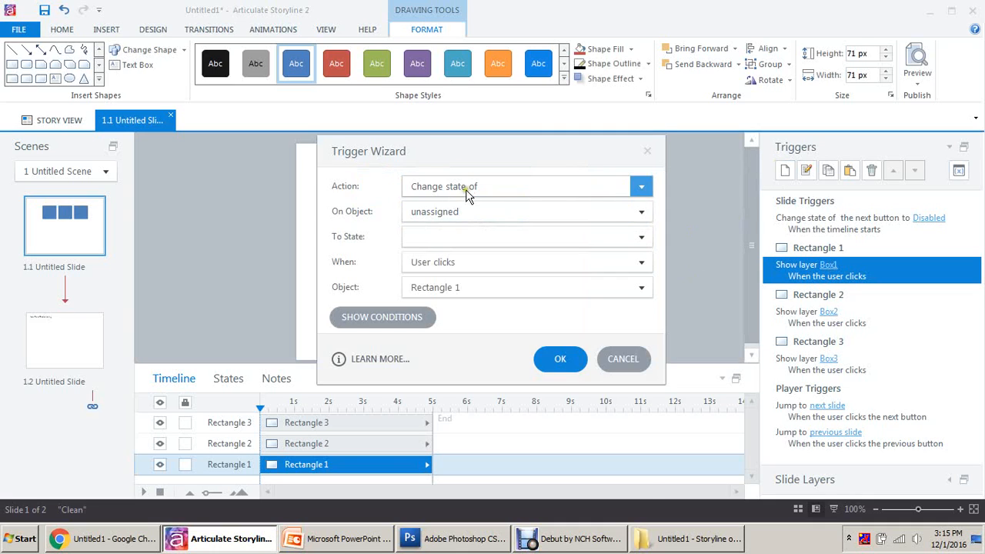
Step: Add a Rectangle 1 trigger setting Variable1 to True, ordered above Show layer Box1
click(465, 189)
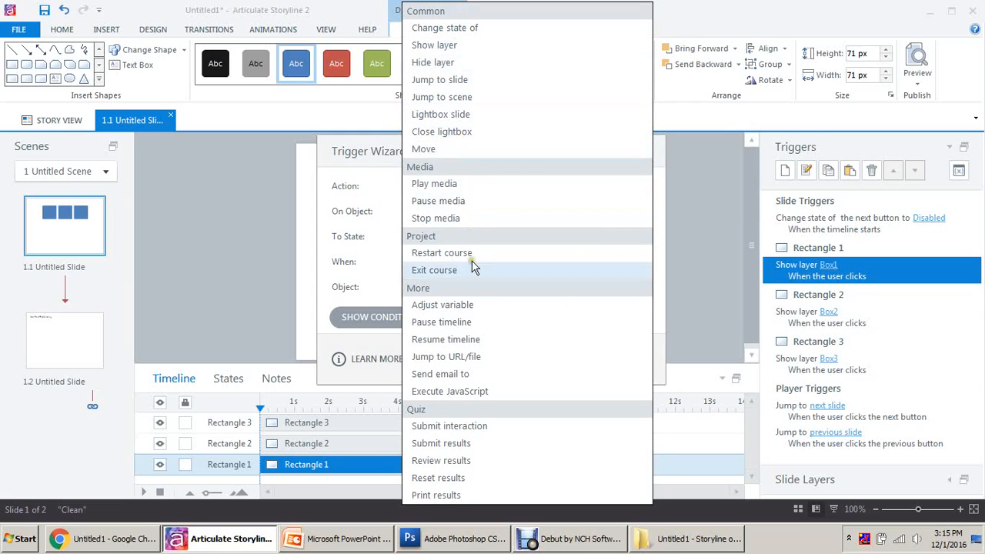
click(469, 306)
click(473, 219)
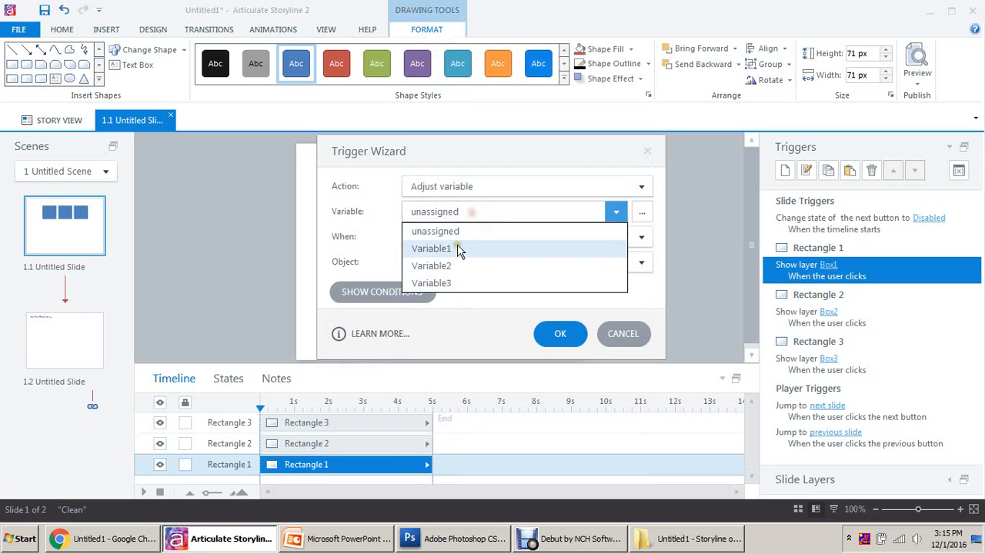
click(458, 247)
click(448, 263)
click(440, 281)
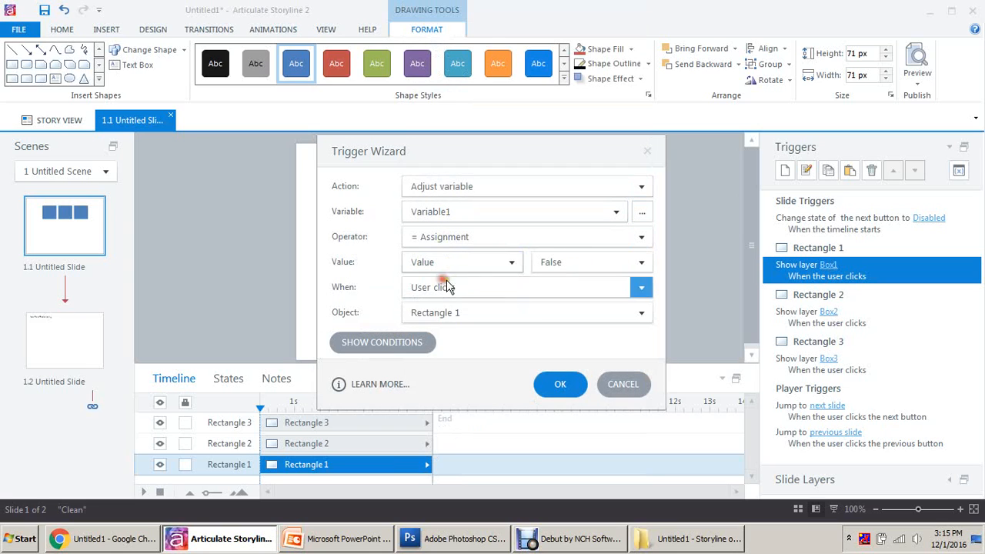
click(568, 262)
click(561, 280)
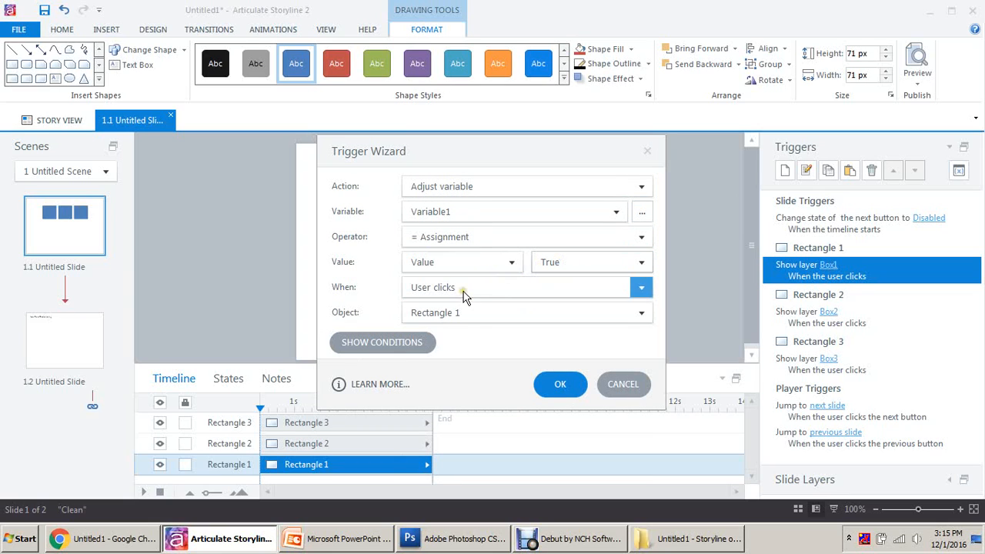
click(561, 384)
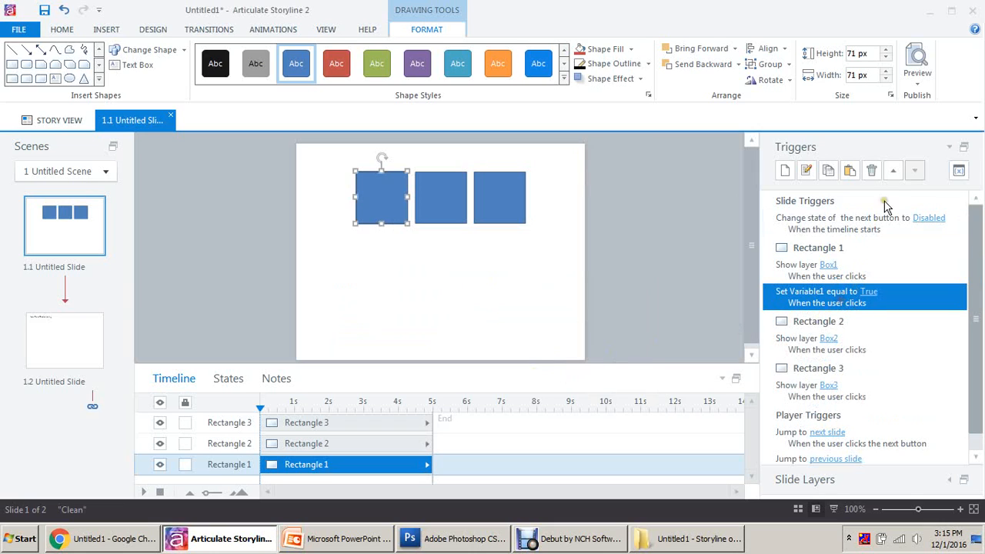
click(894, 171)
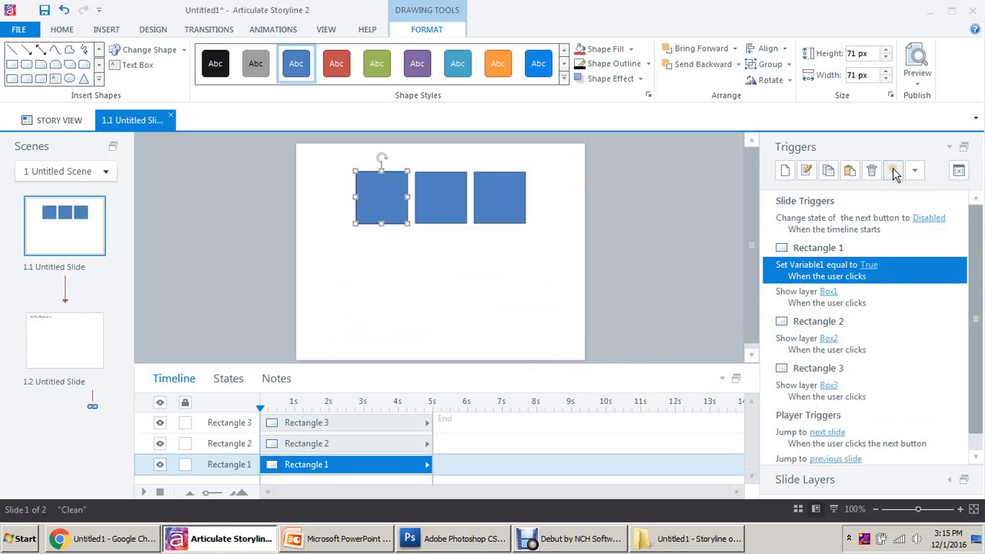
click(858, 344)
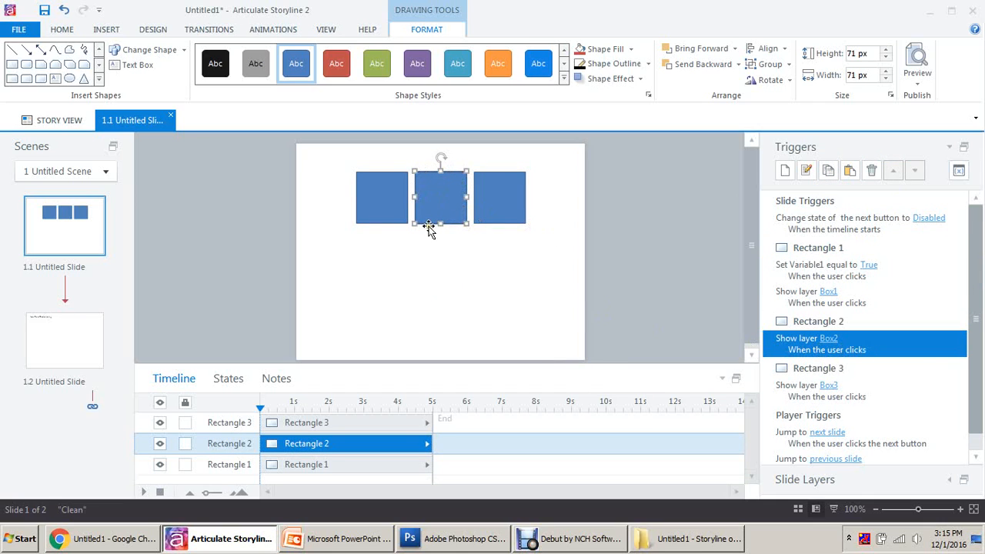
Step: Copy the variable trigger to Rectangle 2 above Show layer Box2, setting Variable2 to True
click(849, 170)
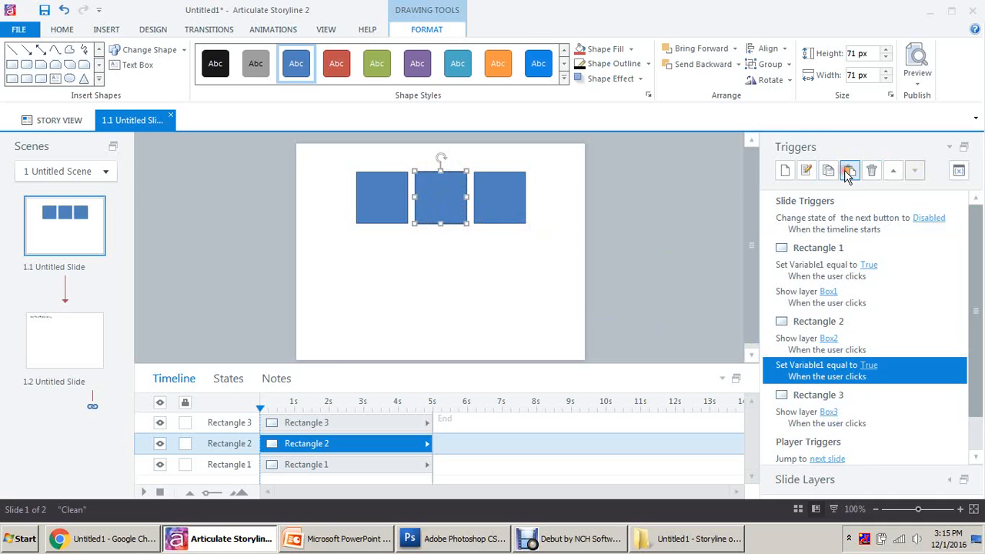
click(895, 170)
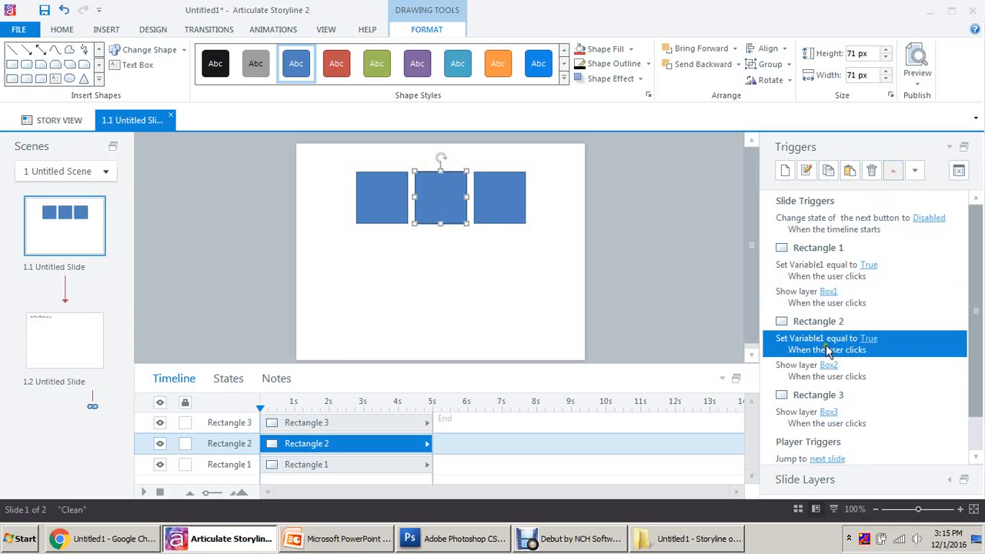
double_click(825, 344)
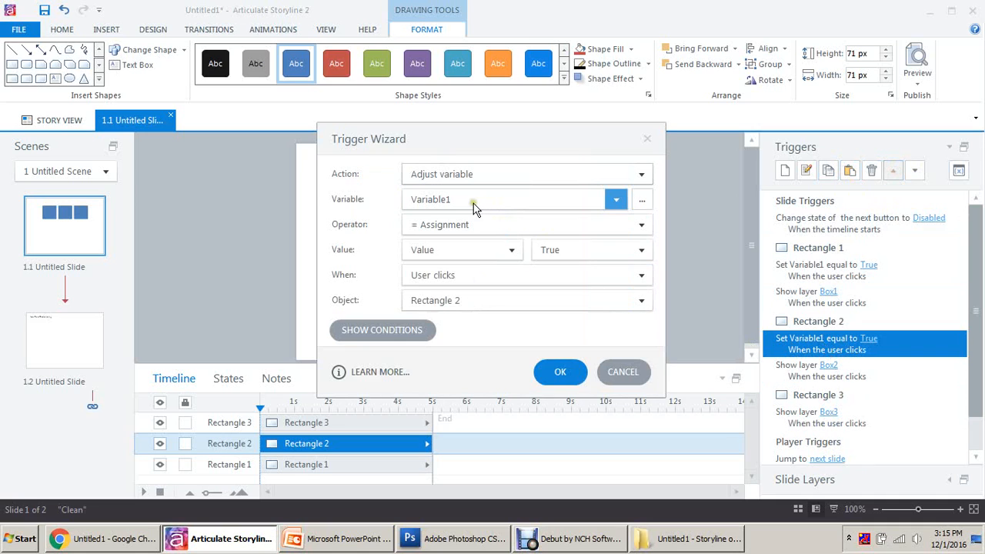
click(472, 203)
click(453, 253)
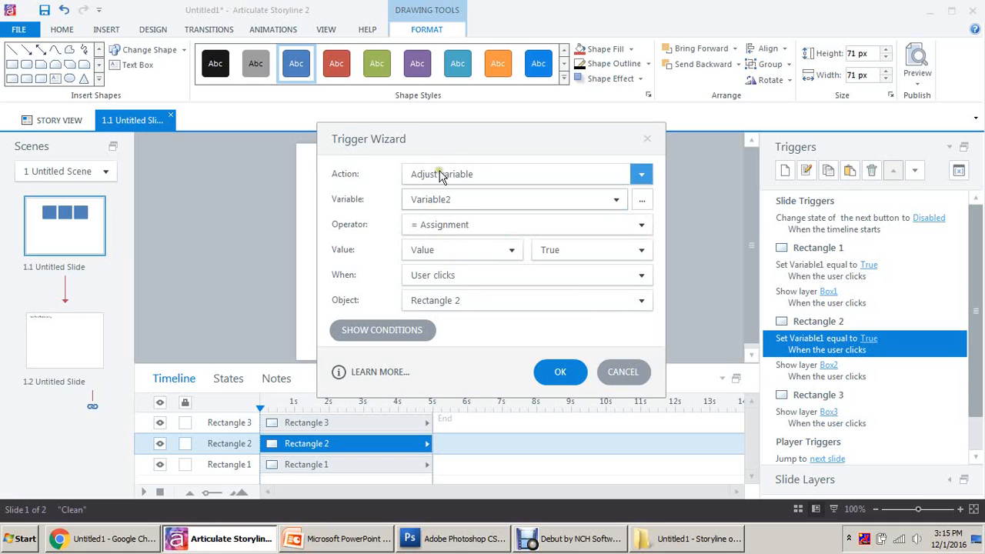
click(561, 373)
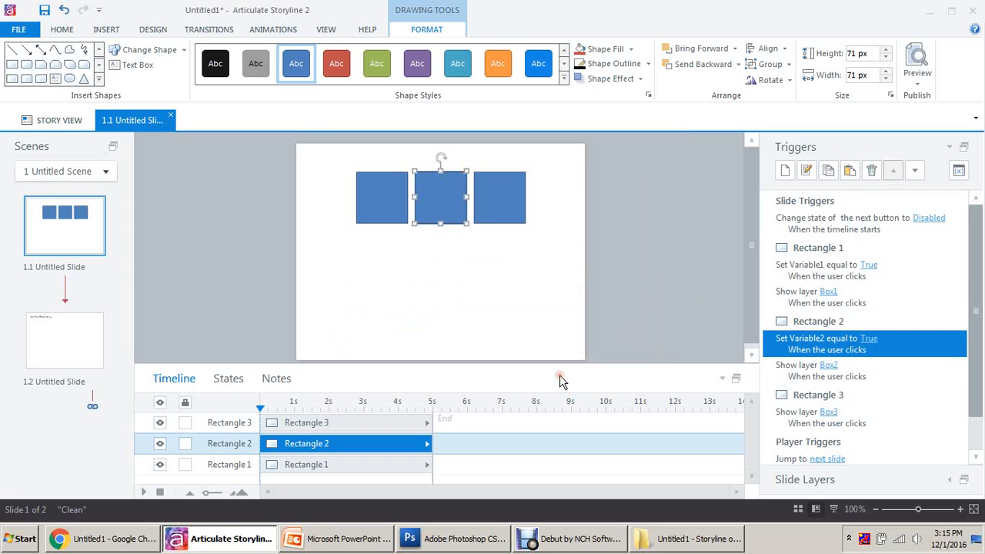
Step: Copy the variable trigger to Rectangle 3 above Show layer Box3, setting Variable3 to True
click(885, 419)
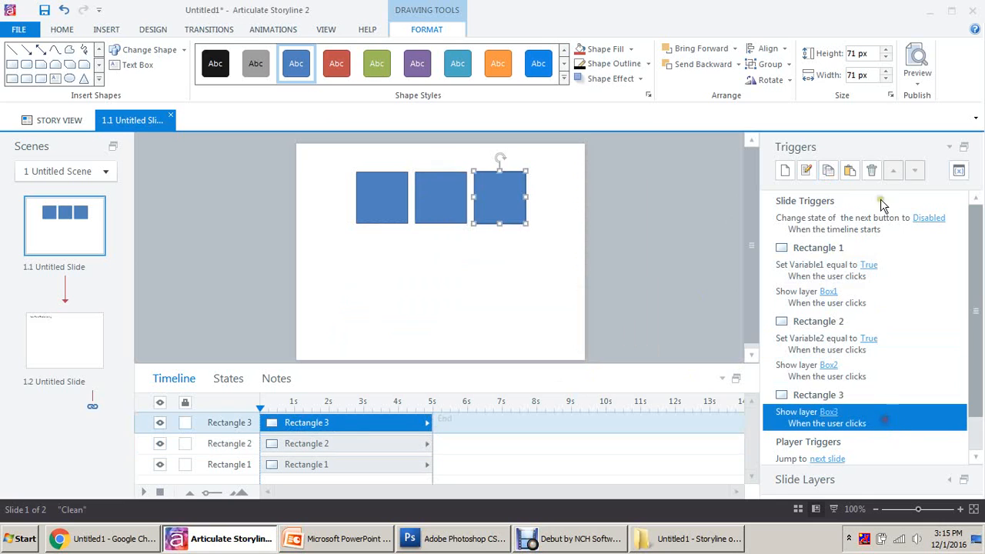
click(850, 170)
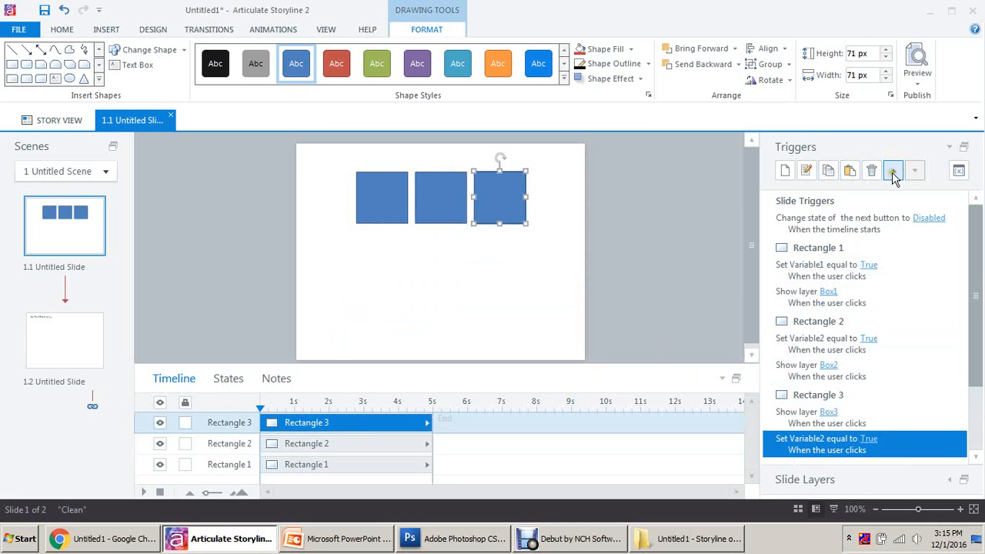
click(893, 170)
double_click(823, 418)
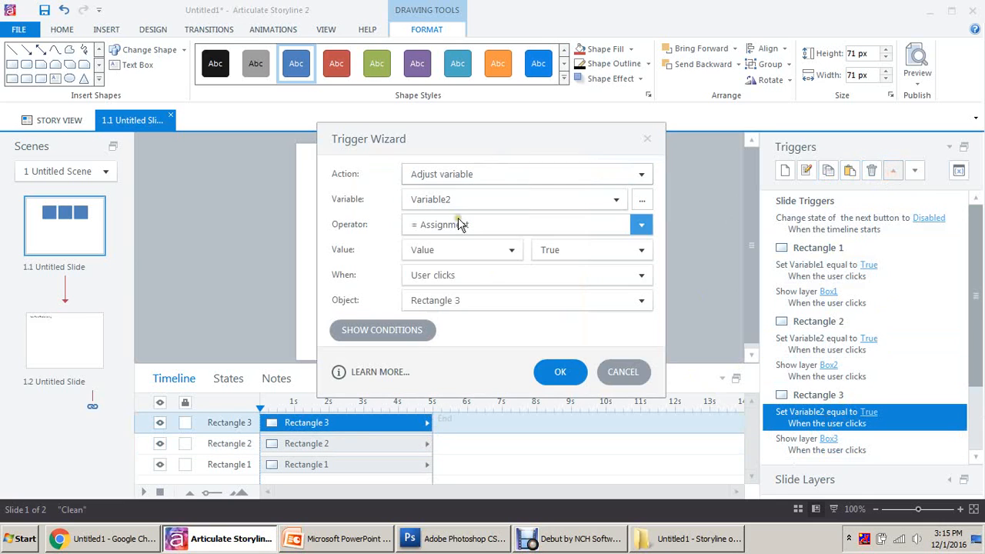
click(462, 202)
click(454, 271)
click(560, 372)
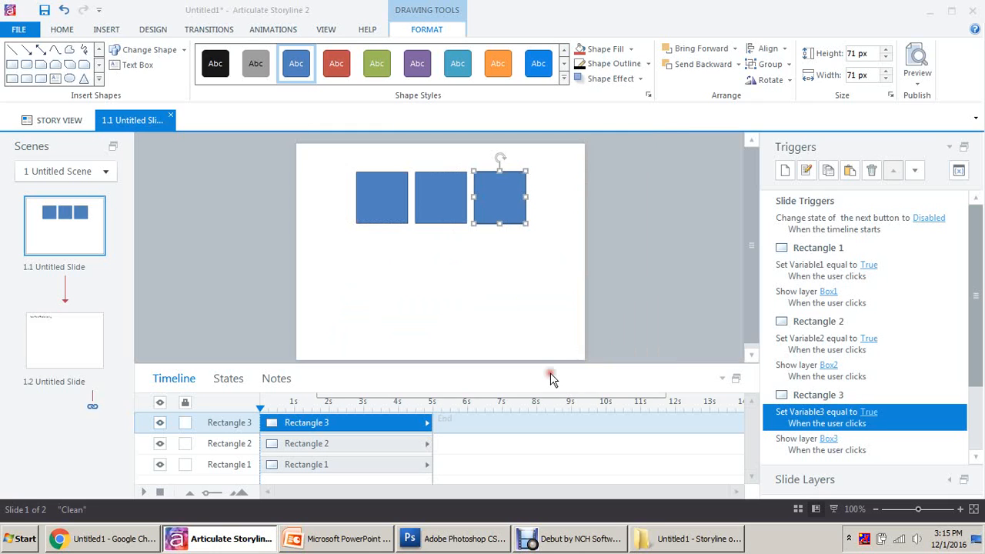
click(904, 276)
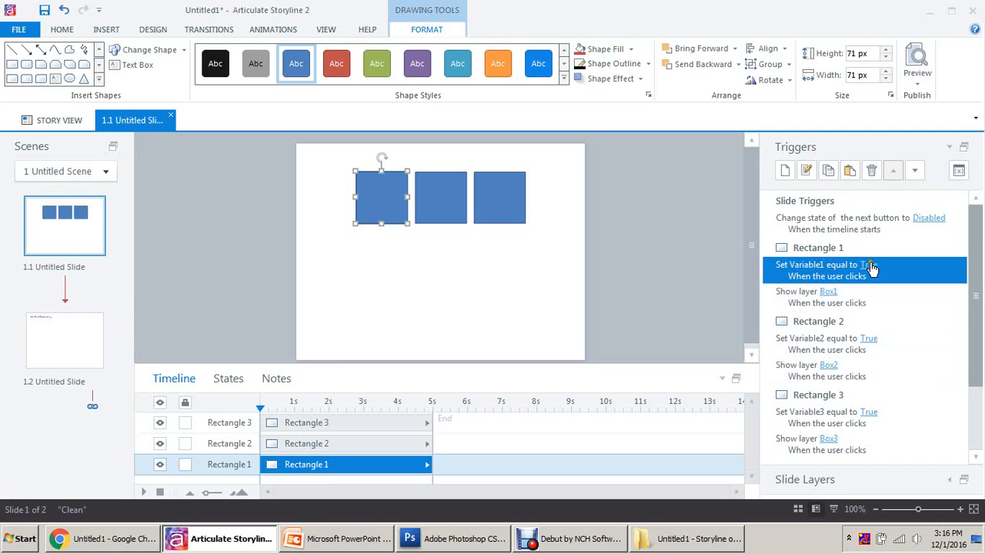
Step: Review the Variable2 and Variable3 triggers on Rectangles 2 and 3
click(809, 349)
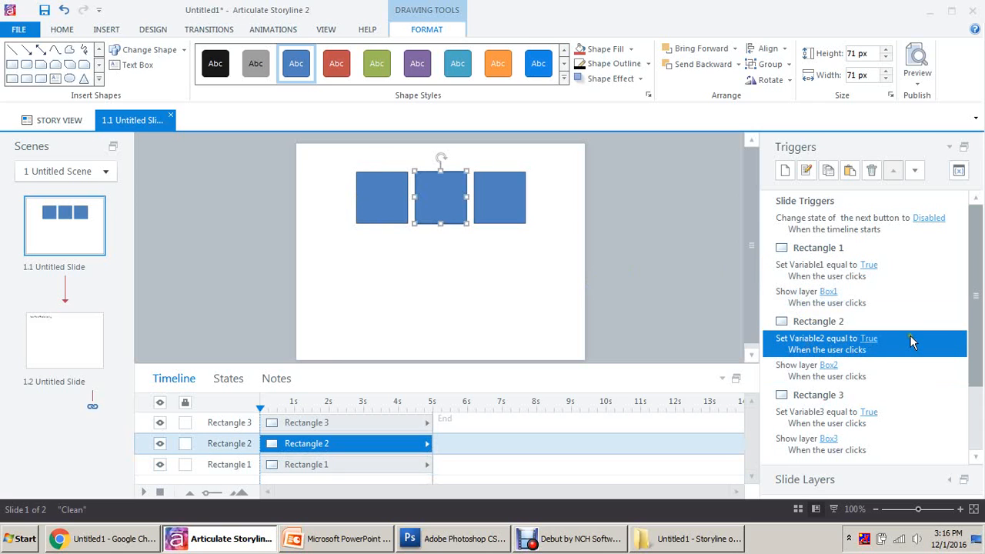
click(843, 420)
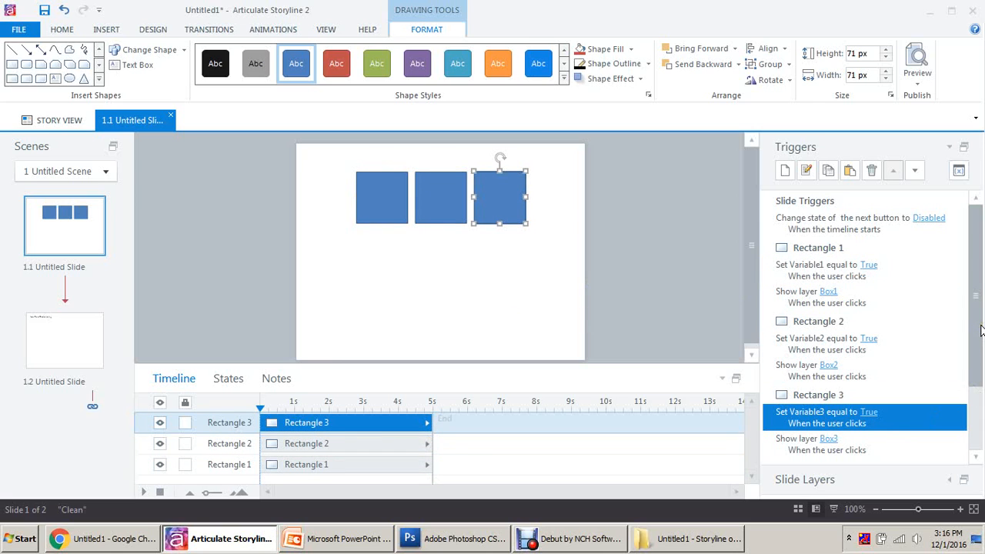
drag(981, 331, 977, 359)
Step: Expand the slide layers, inspect Box1's Next-enabling trigger, then return to the base layer
click(950, 479)
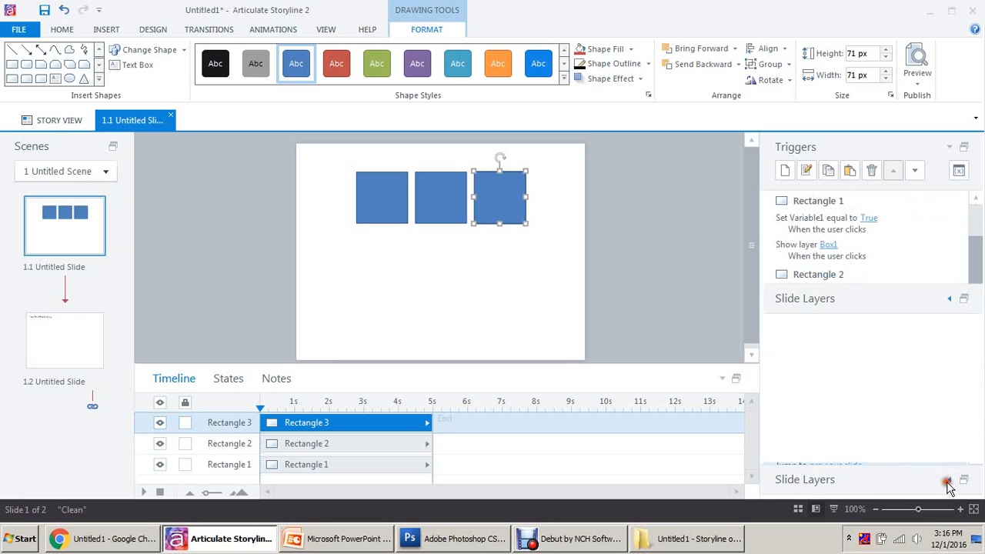
click(838, 406)
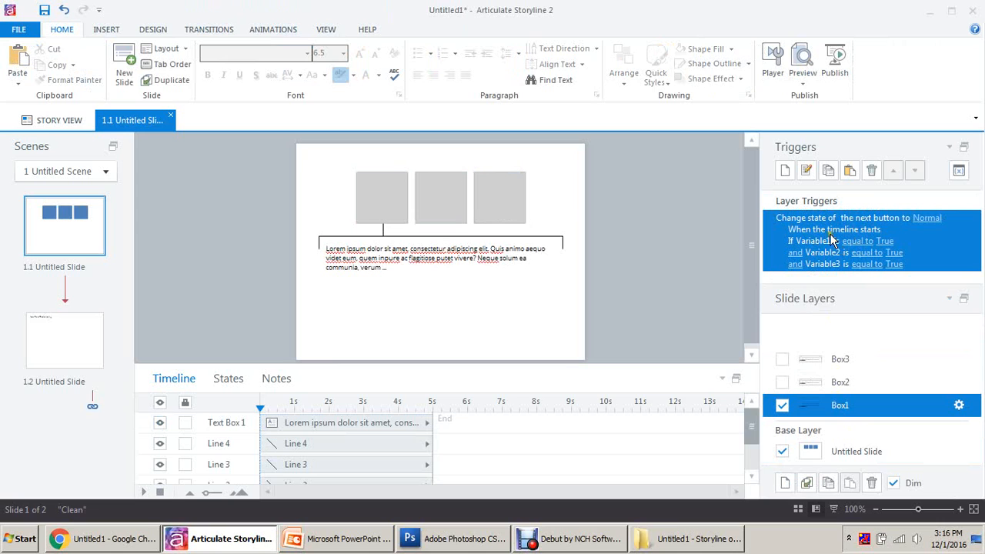
click(862, 452)
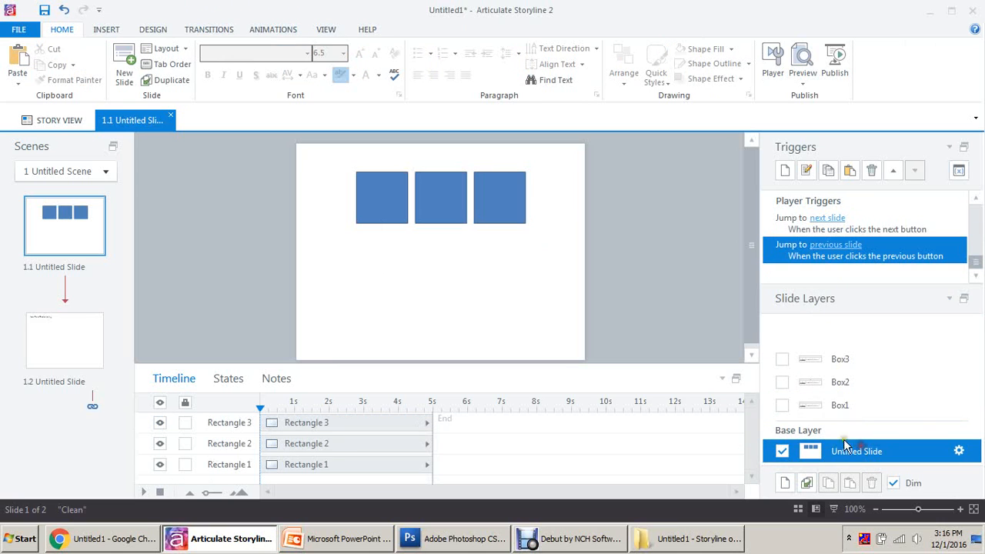
Step: Publish the course and open the published story_html5 file in the browser
click(836, 61)
click(601, 488)
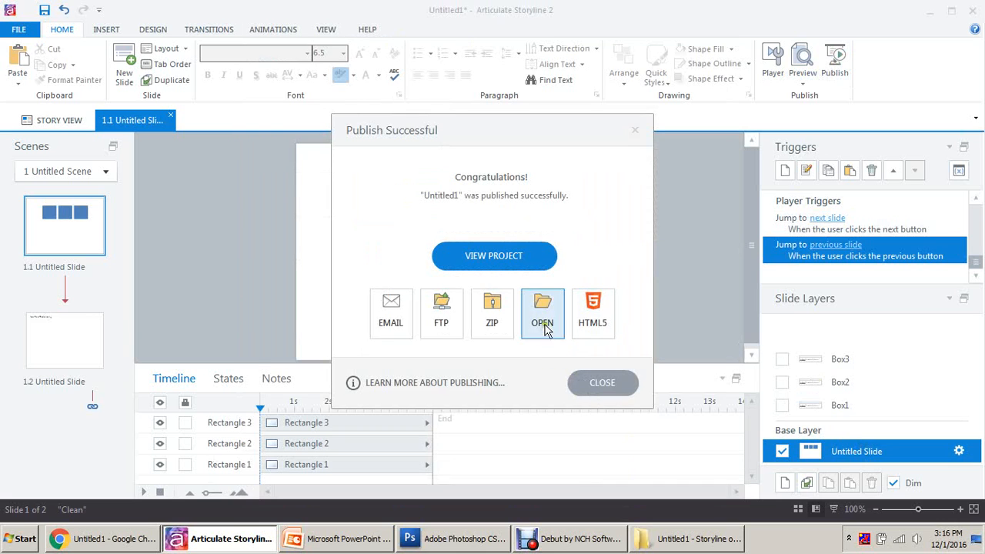
click(544, 327)
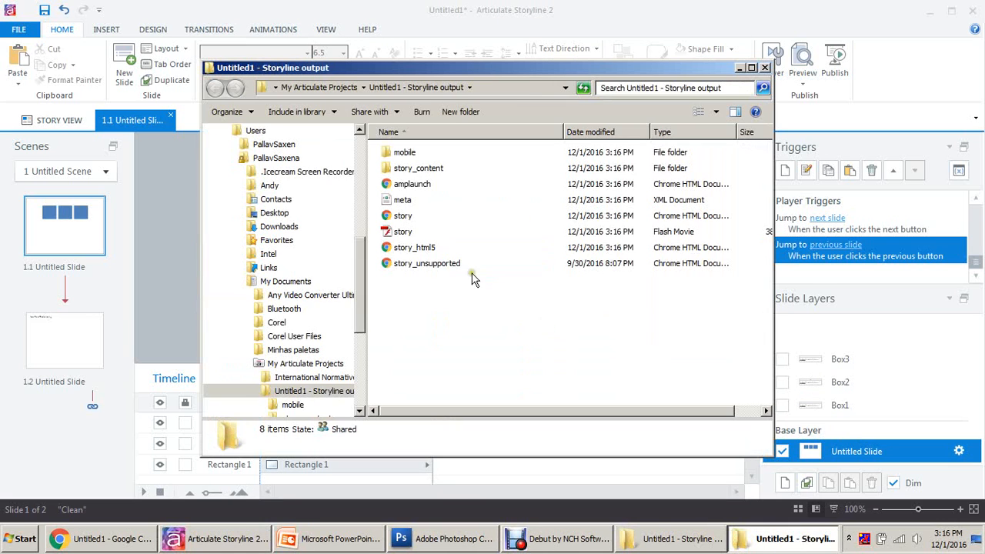
click(412, 250)
double_click(410, 250)
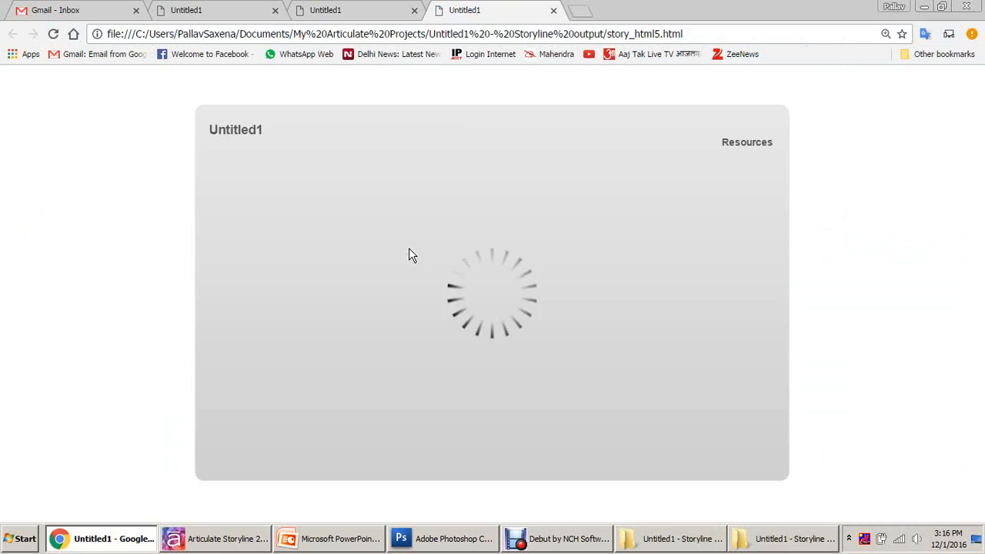
Step: Confirm Next starts disabled, click all three boxes to unlock it, then advance to slide two
click(760, 459)
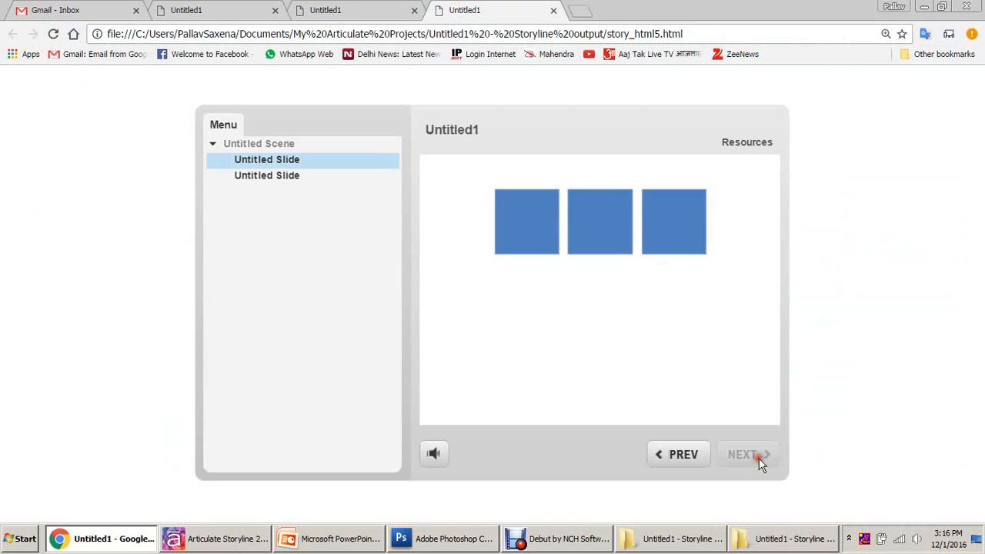
click(688, 241)
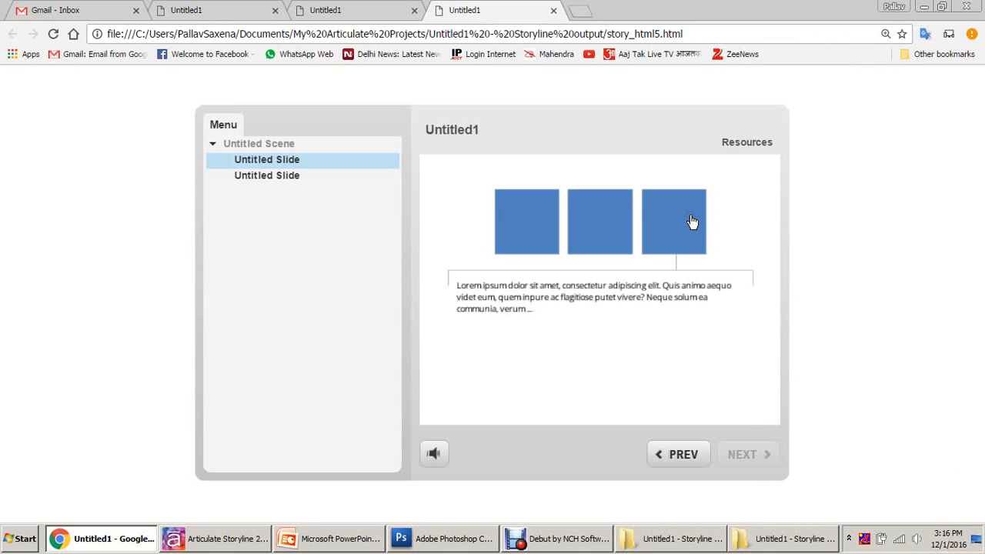
click(609, 228)
click(678, 227)
click(514, 233)
click(758, 454)
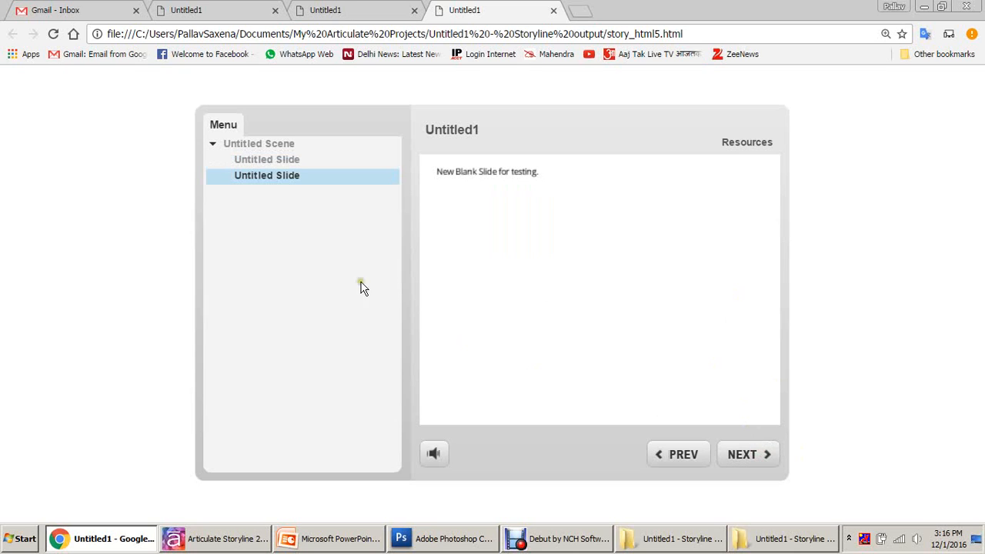